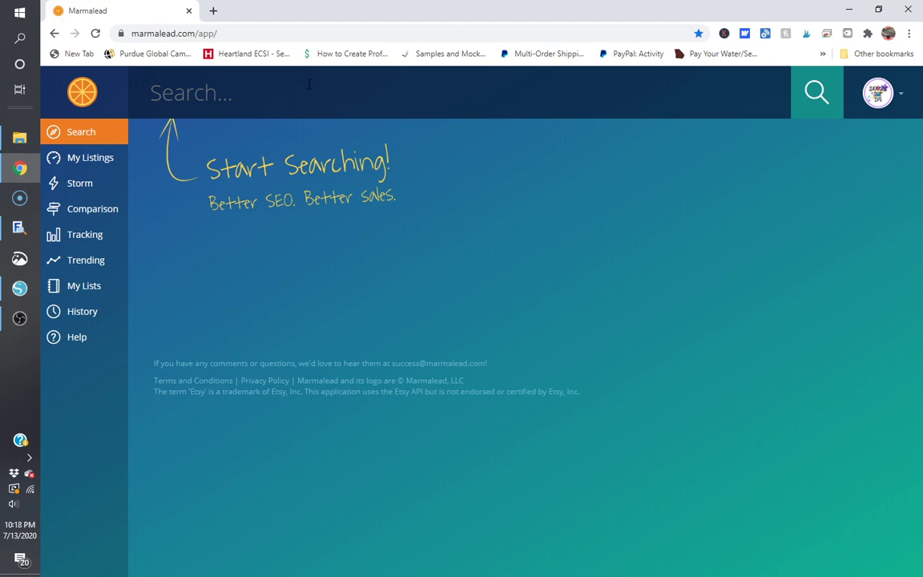
Open the shop's own listings and sort them by grade, highest first.
{"action": "left_click", "coordinate": [97, 163]}
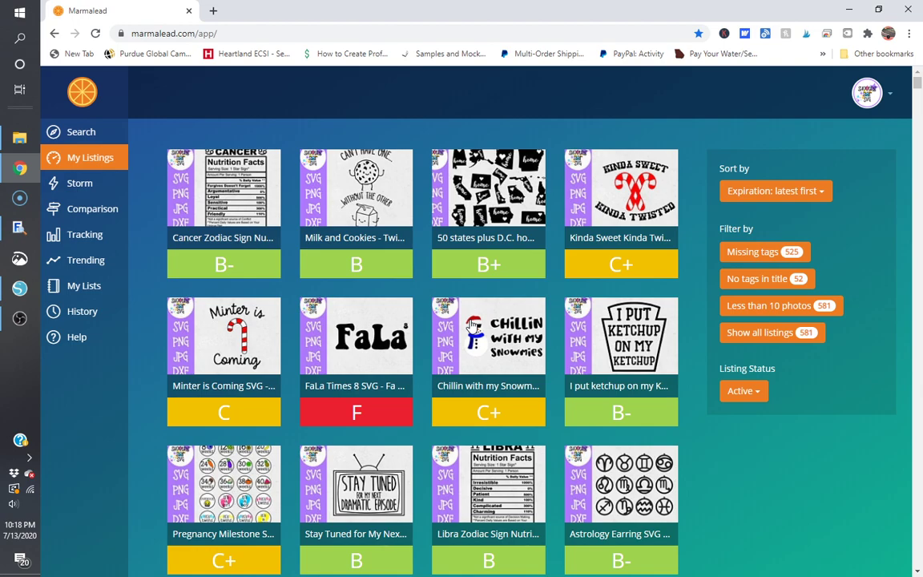
{"action": "scroll", "coordinate": [473, 324], "scroll_direction": "down", "scroll_amount": 12}
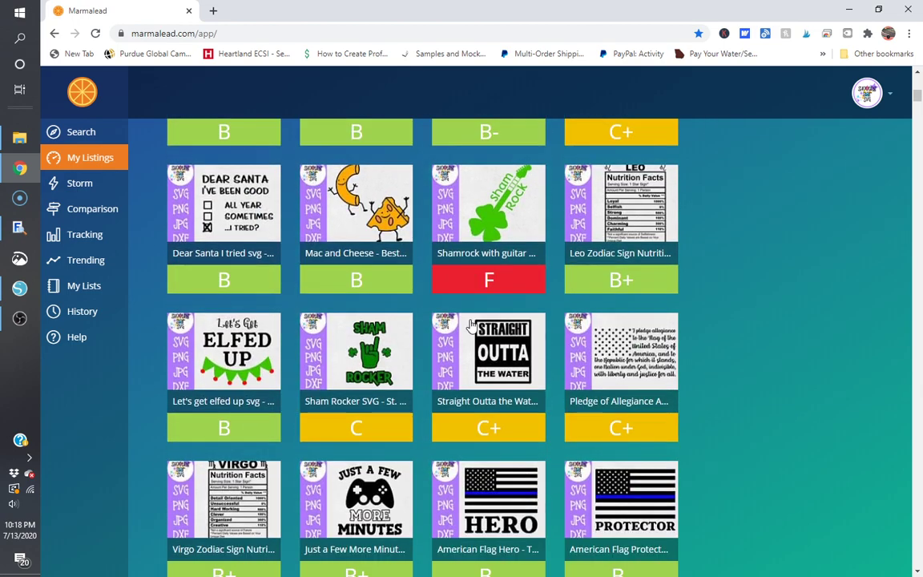
{"action": "scroll", "coordinate": [473, 324], "scroll_direction": "up", "scroll_amount": 8}
{"action": "scroll", "coordinate": [473, 325], "scroll_direction": "up", "scroll_amount": 3}
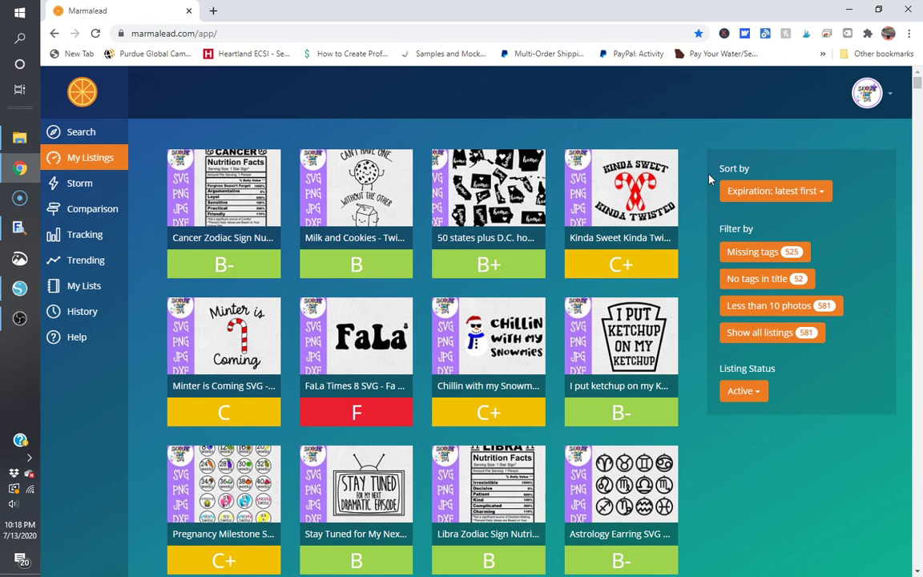
{"action": "left_click", "coordinate": [771, 193]}
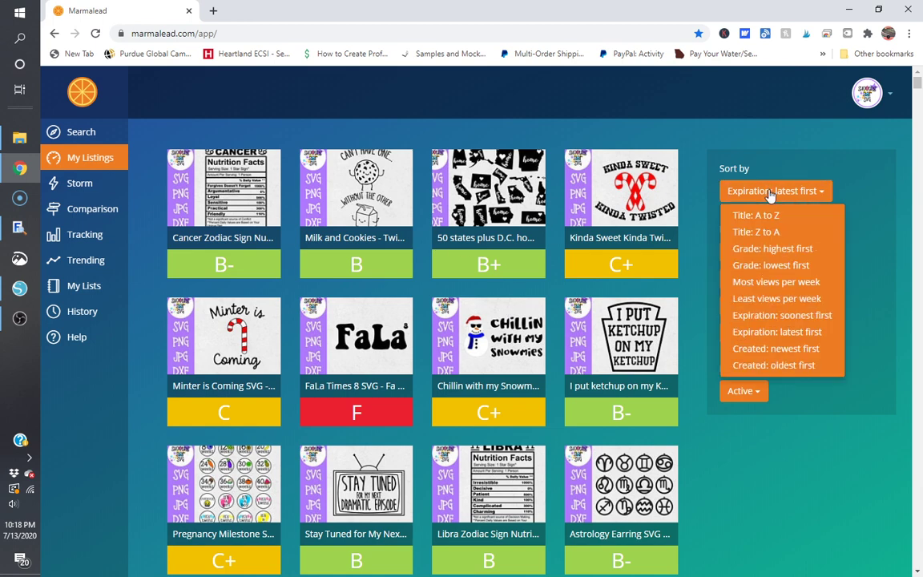
{"action": "left_click", "coordinate": [787, 247]}
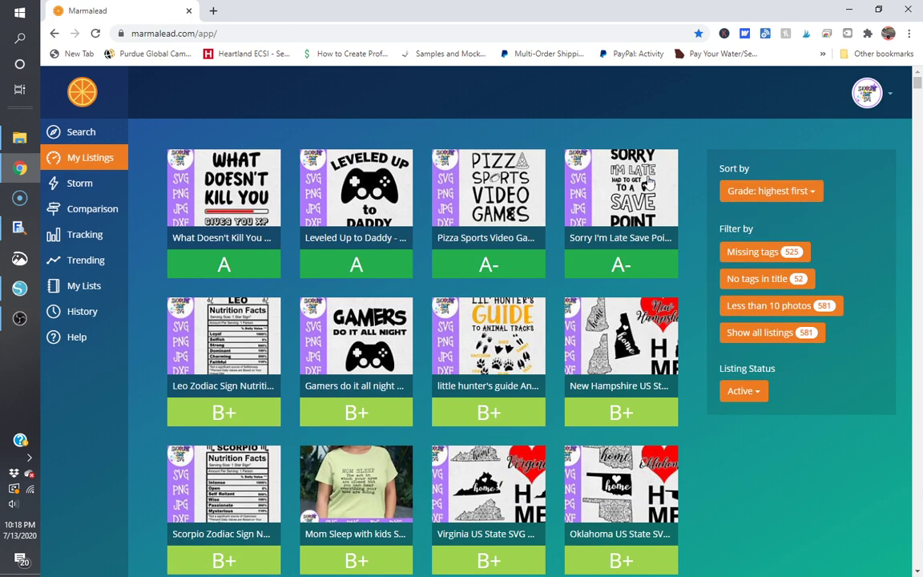
Open the "What Doesn't Kill You Gives XP SVG" listing's report and examine its SEO factors, sales factors and title readability.
{"action": "left_click", "coordinate": [229, 165]}
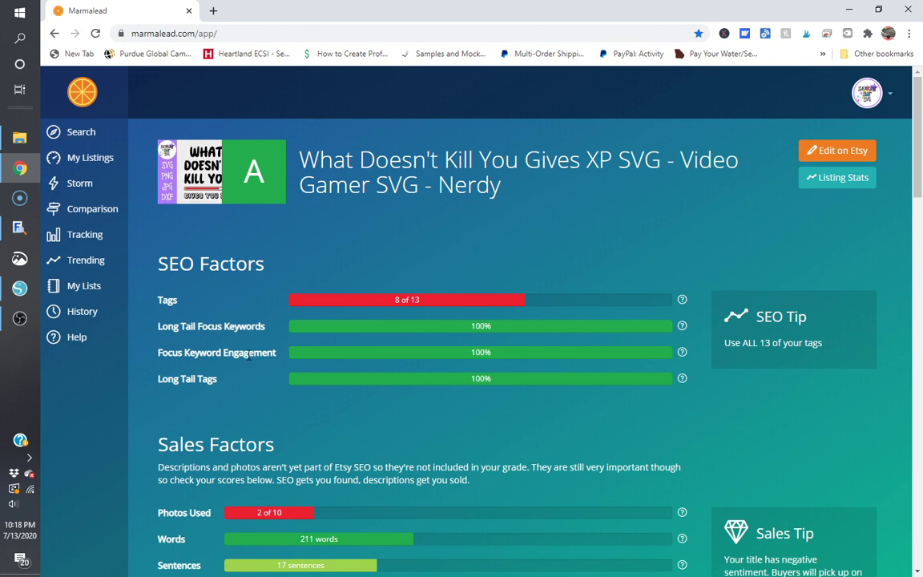
{"action": "scroll", "coordinate": [249, 356], "scroll_direction": "down", "scroll_amount": 1}
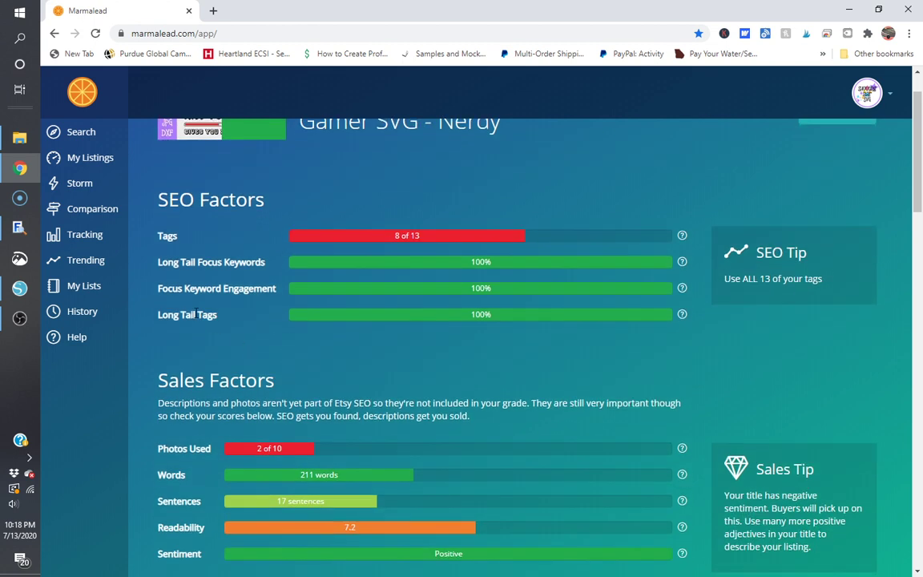
{"action": "scroll", "coordinate": [196, 314], "scroll_direction": "down", "scroll_amount": 2}
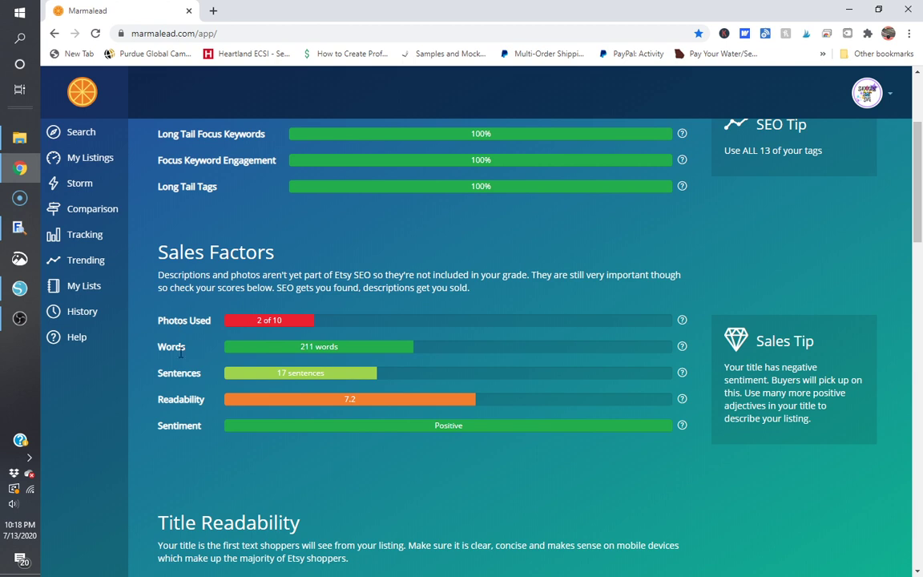
{"action": "scroll", "coordinate": [182, 352], "scroll_direction": "down", "scroll_amount": 1}
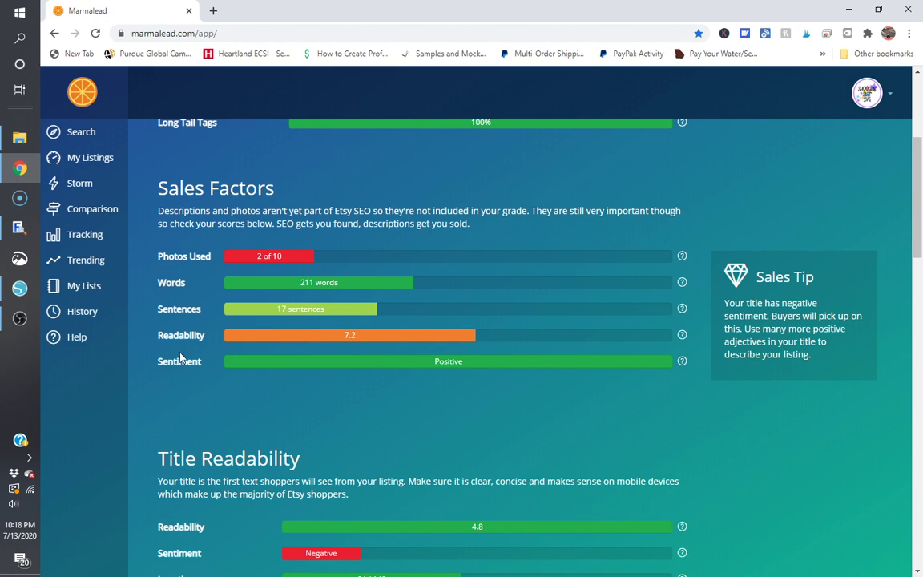
{"action": "scroll", "coordinate": [181, 358], "scroll_direction": "down", "scroll_amount": 4}
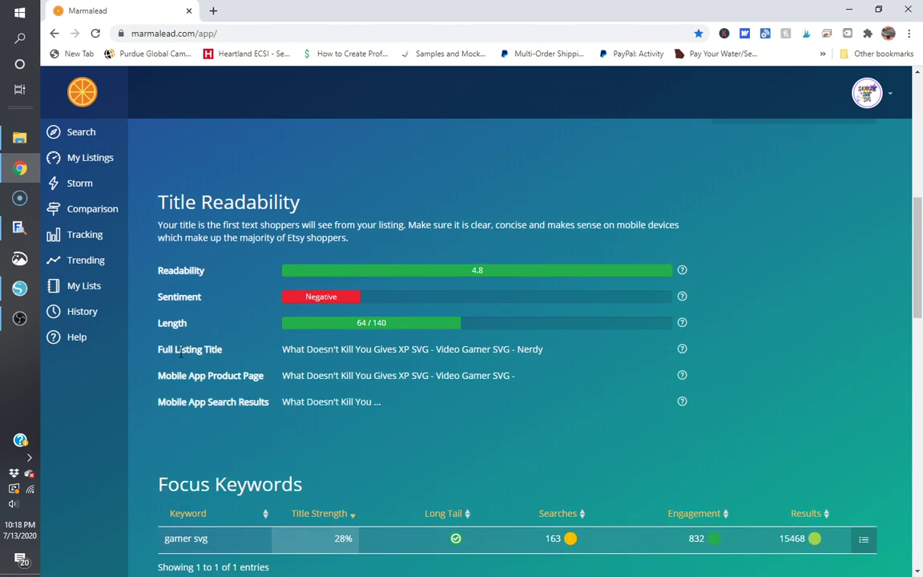
{"action": "scroll", "coordinate": [181, 354], "scroll_direction": "down", "scroll_amount": 1}
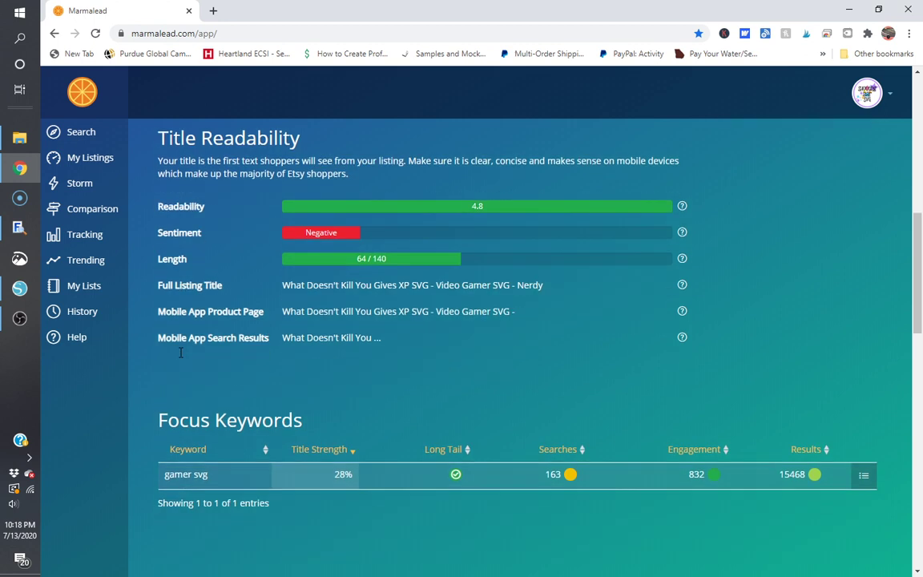
Examine the listing's focus keyword table, including the meanings of title strength, searches, engagement and results.
{"action": "scroll", "coordinate": [201, 337], "scroll_direction": "down", "scroll_amount": 2}
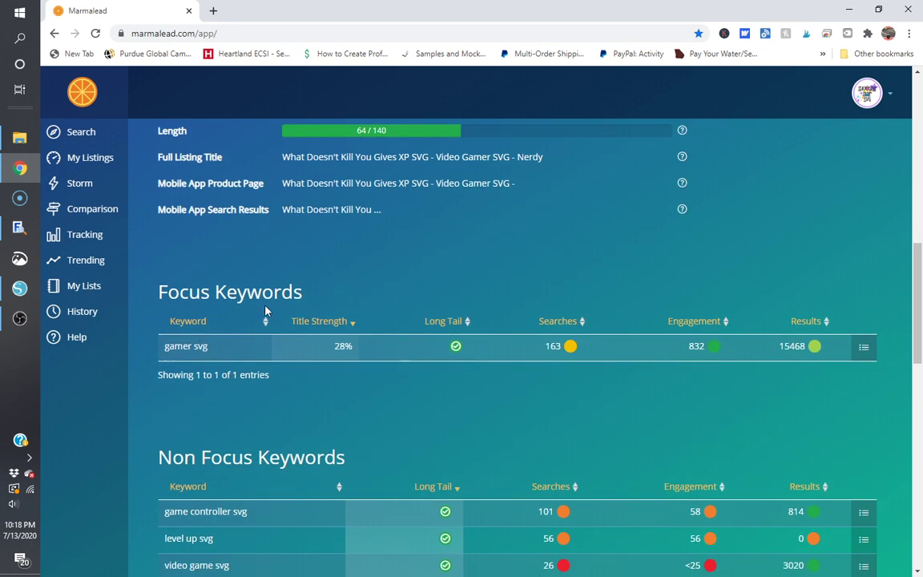
{"action": "mouse_move", "coordinate": [336, 329]}
{"action": "mouse_move", "coordinate": [564, 338]}
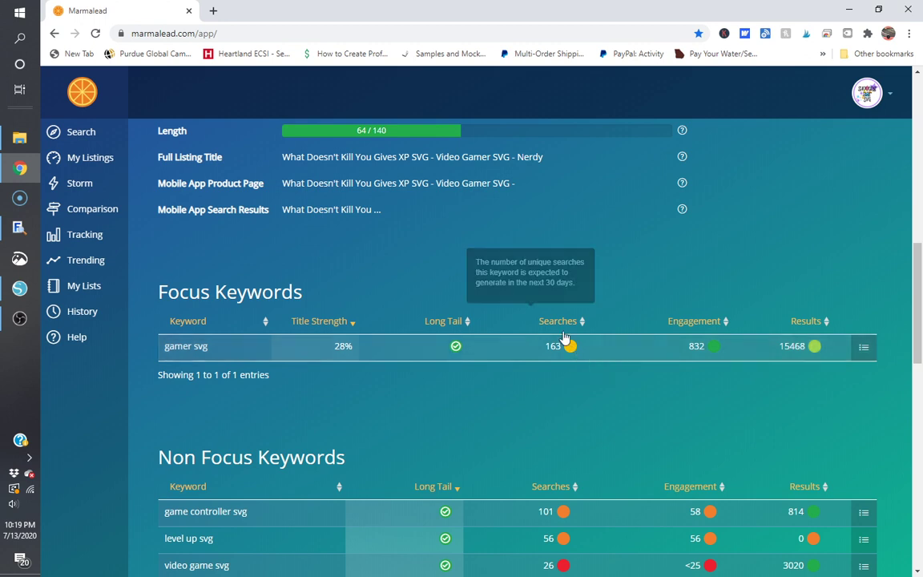
{"action": "mouse_move", "coordinate": [663, 323]}
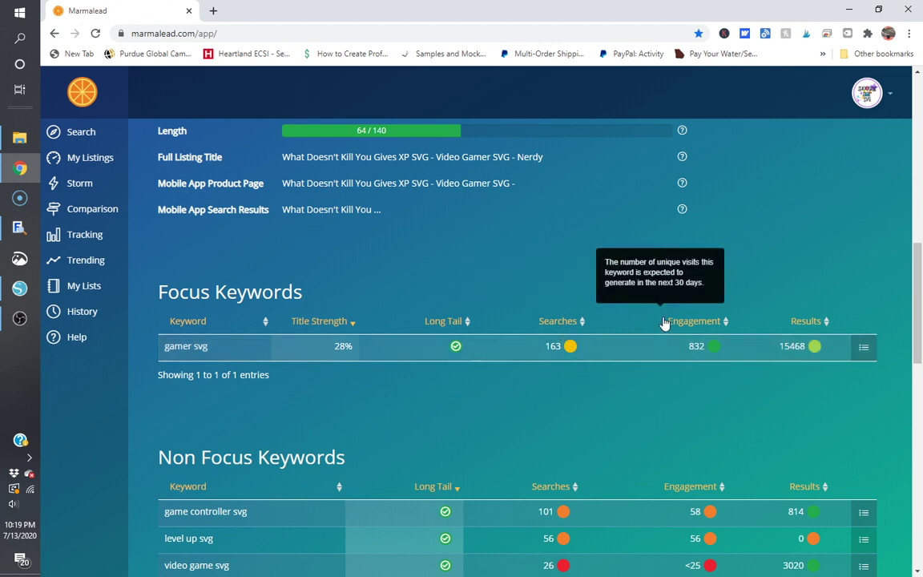
{"action": "mouse_move", "coordinate": [826, 322]}
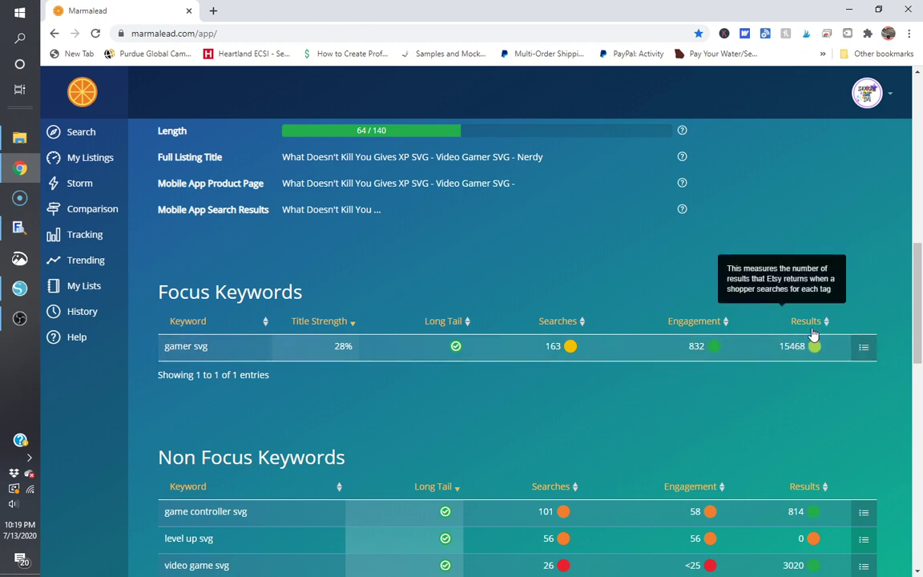
Open Etsy in a new browser tab and search the whole marketplace for "gamer svg".
{"action": "left_click", "coordinate": [211, 11]}
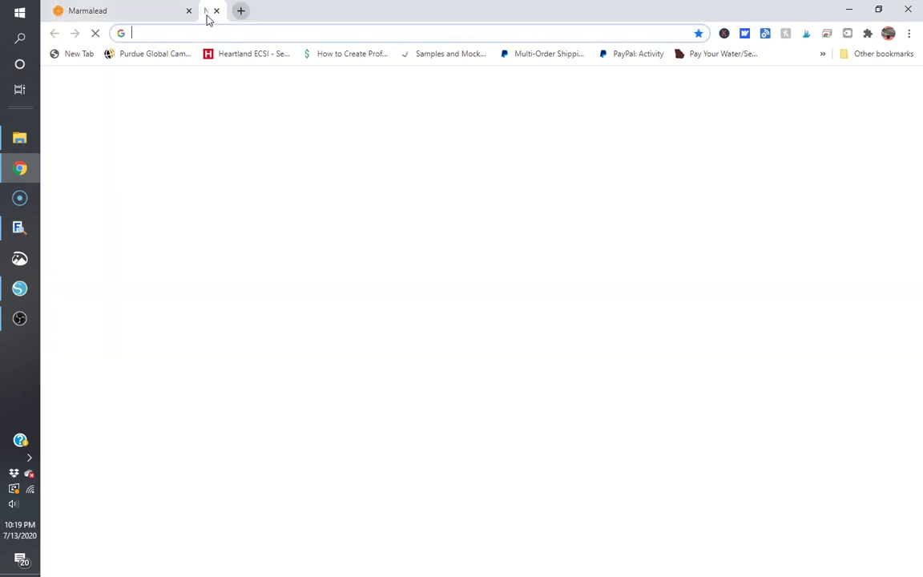
{"action": "type", "text": "etsy"}
{"action": "key", "text": "Return"}
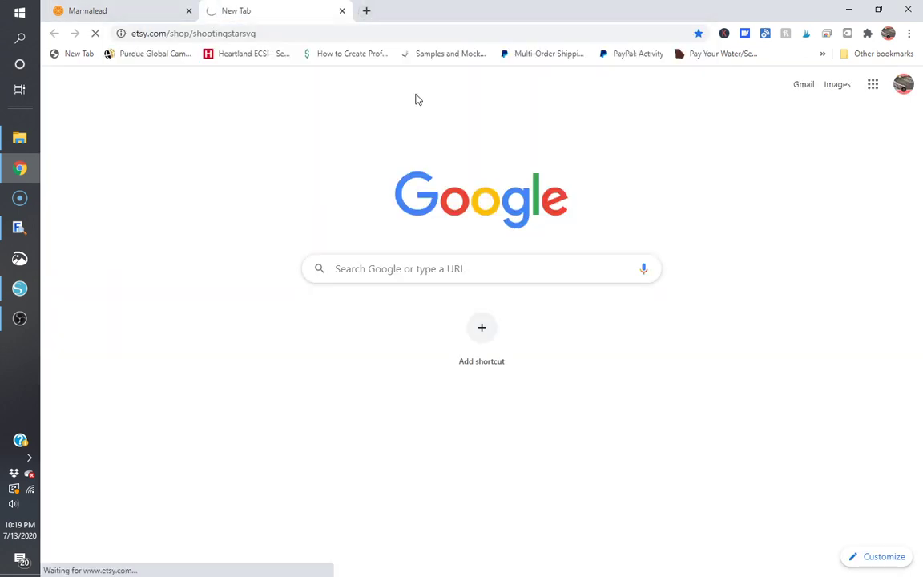
{"action": "left_click", "coordinate": [339, 79]}
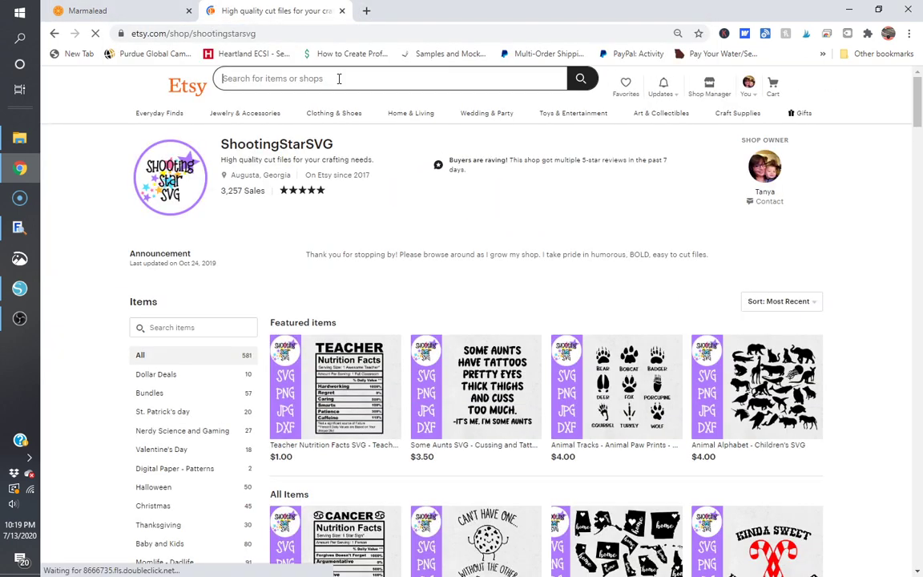
{"action": "type", "text": "gamer svg"}
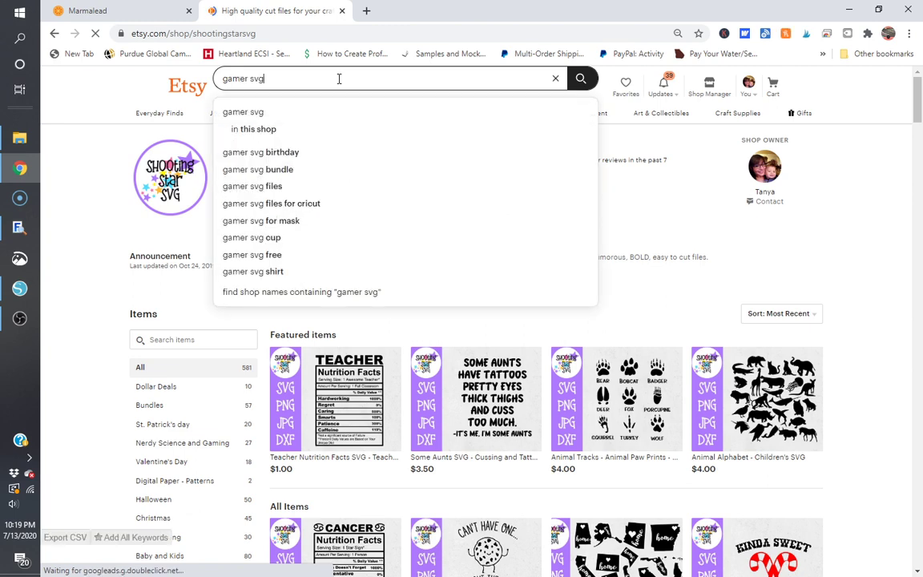
{"action": "key", "text": "Return"}
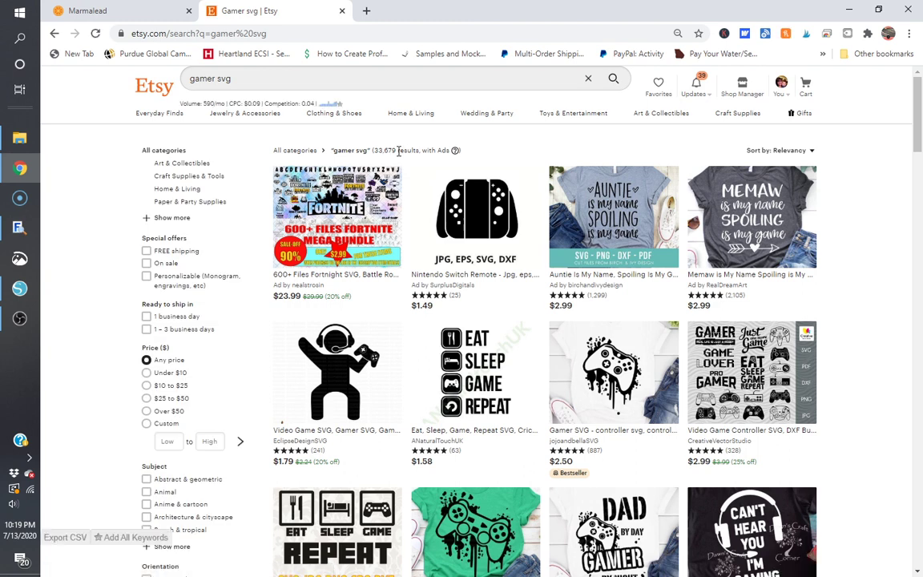
Switch back to Marmalead and examine the listing's non-focus keywords with their searches, engagement and results.
{"action": "left_click", "coordinate": [108, 11]}
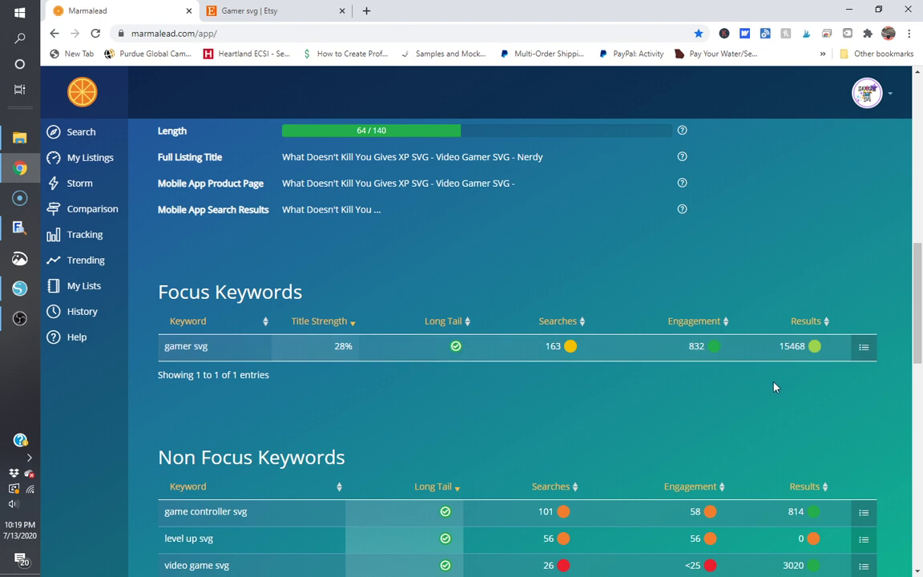
{"action": "scroll", "coordinate": [769, 381], "scroll_direction": "down", "scroll_amount": 2}
{"action": "scroll", "coordinate": [536, 275], "scroll_direction": "down", "scroll_amount": 1}
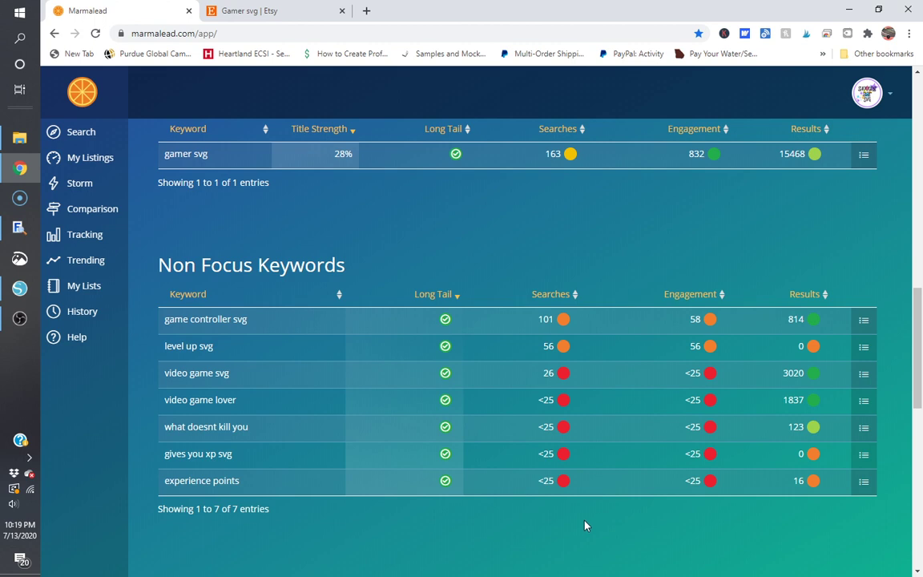
Run a Marmalead keyword search for "gamer svg".
{"action": "left_click", "coordinate": [70, 135]}
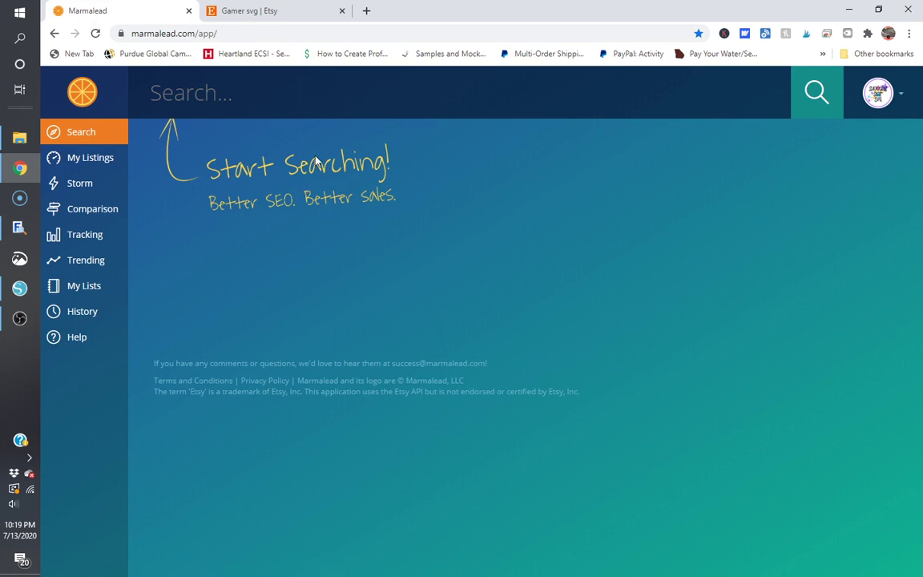
{"action": "left_click", "coordinate": [250, 98]}
{"action": "type", "text": "gamer svg"}
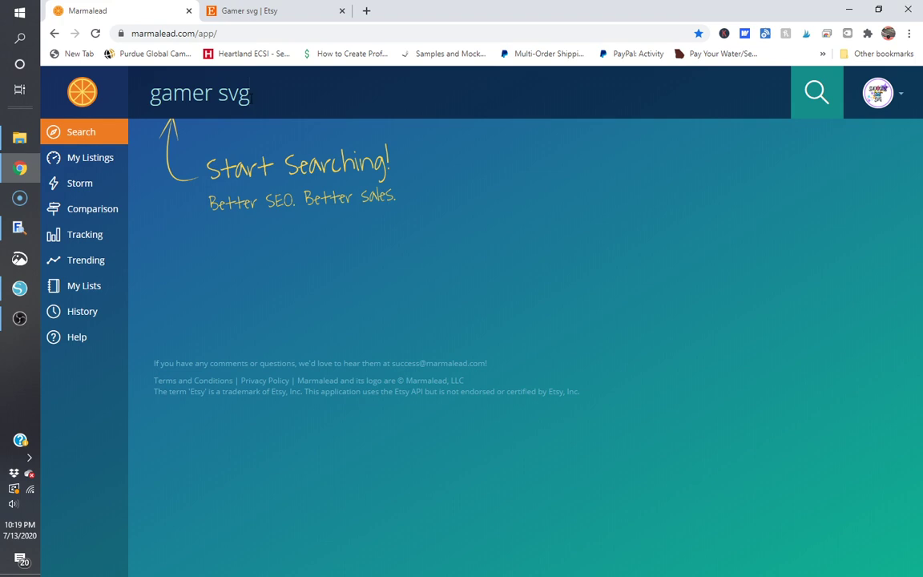
{"action": "key", "text": "Return"}
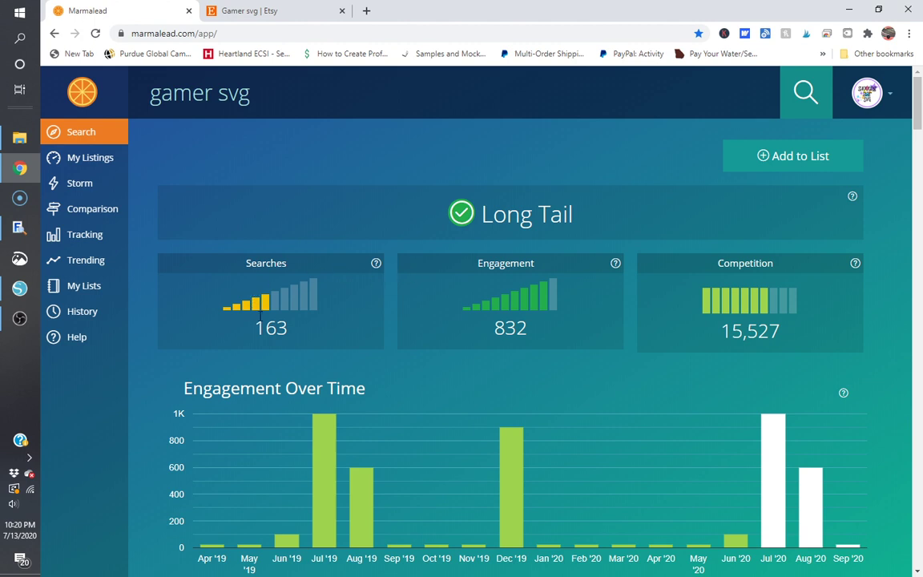
Examine the explanations of the searches, engagement and competition scores and the monthly bars in the Engagement Over Time chart.
{"action": "mouse_move", "coordinate": [378, 265]}
{"action": "mouse_move", "coordinate": [616, 264]}
{"action": "mouse_move", "coordinate": [855, 266]}
{"action": "scroll", "coordinate": [648, 422], "scroll_direction": "down", "scroll_amount": 2}
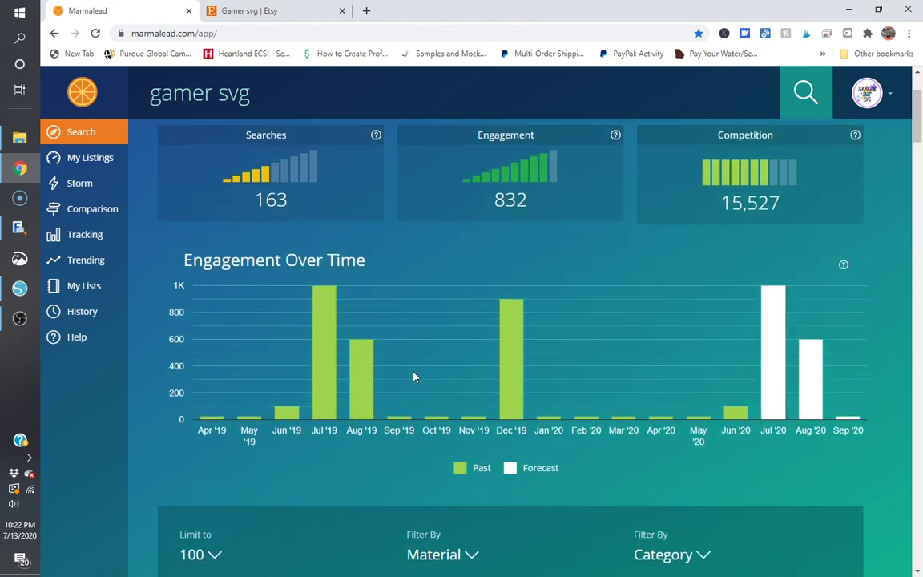
{"action": "mouse_move", "coordinate": [518, 336]}
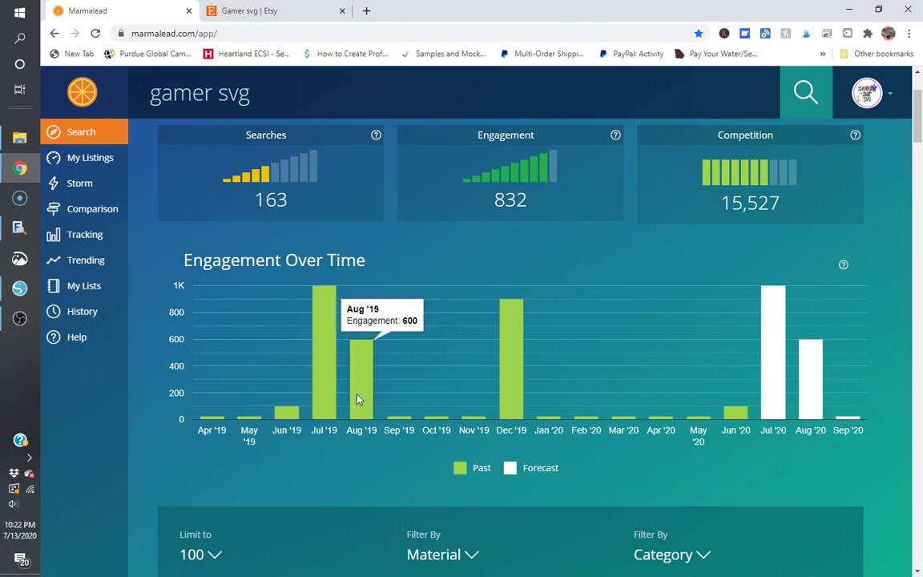
{"action": "mouse_move", "coordinate": [324, 390]}
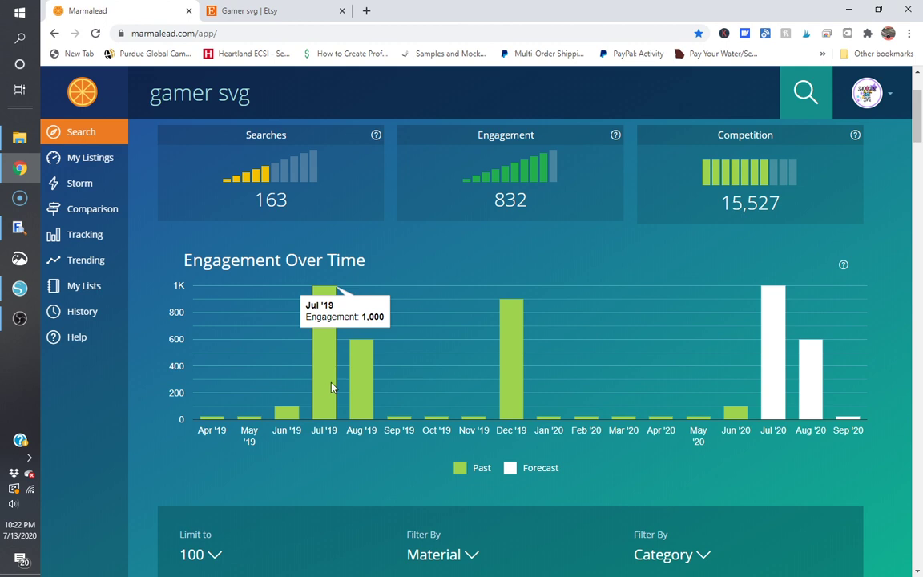
{"action": "mouse_move", "coordinate": [519, 356]}
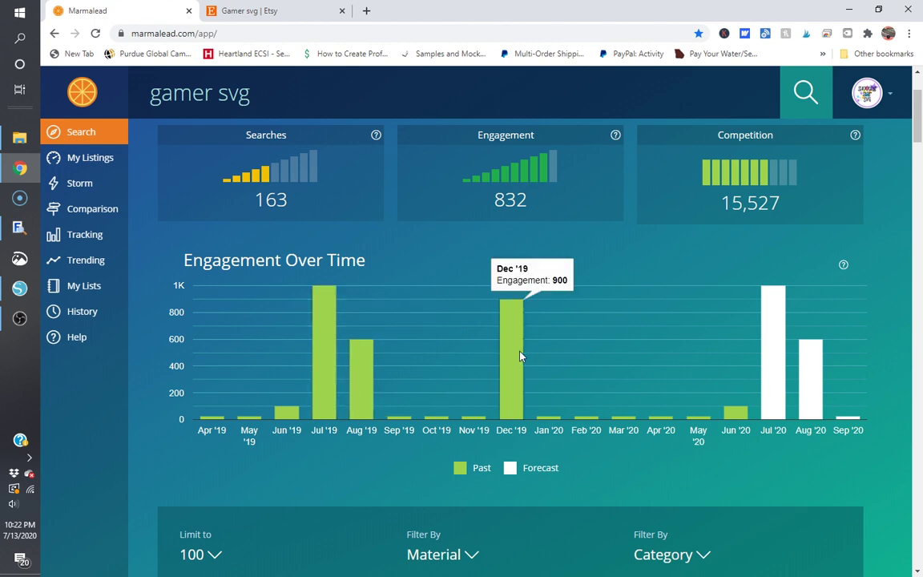
Examine the keyword's competing shops, price ranges, sample listings, price spread and shipping statistics.
{"action": "scroll", "coordinate": [519, 356], "scroll_direction": "down", "scroll_amount": 5}
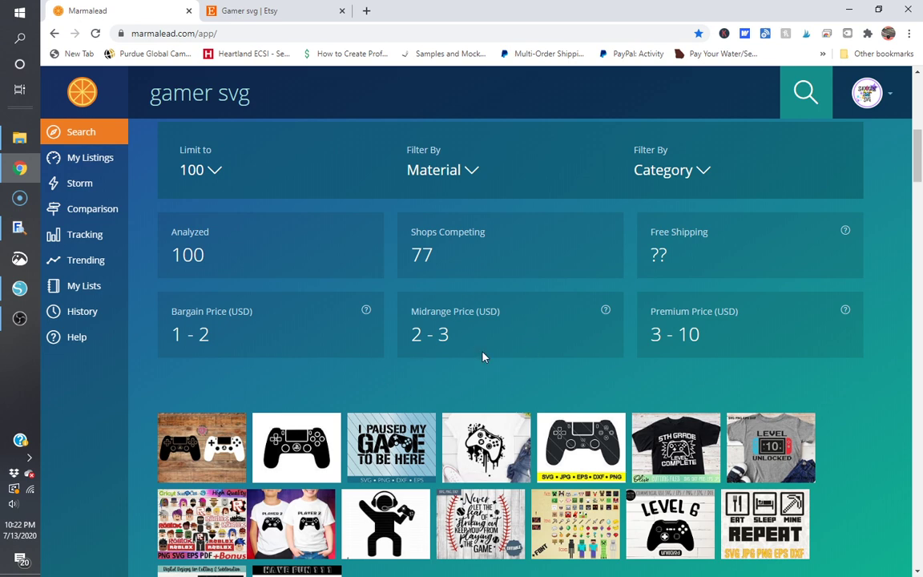
{"action": "scroll", "coordinate": [445, 303], "scroll_direction": "down", "scroll_amount": 2}
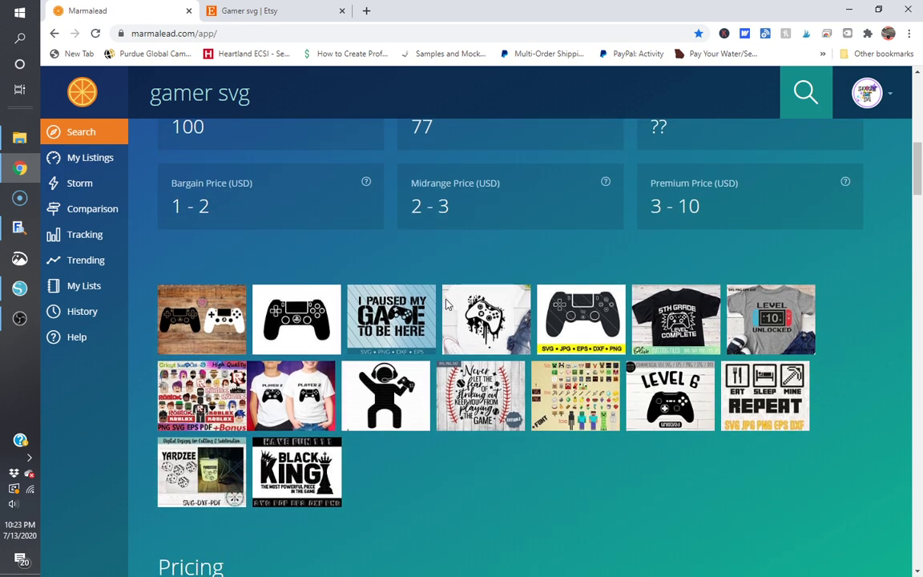
{"action": "scroll", "coordinate": [628, 475], "scroll_direction": "down", "scroll_amount": 1}
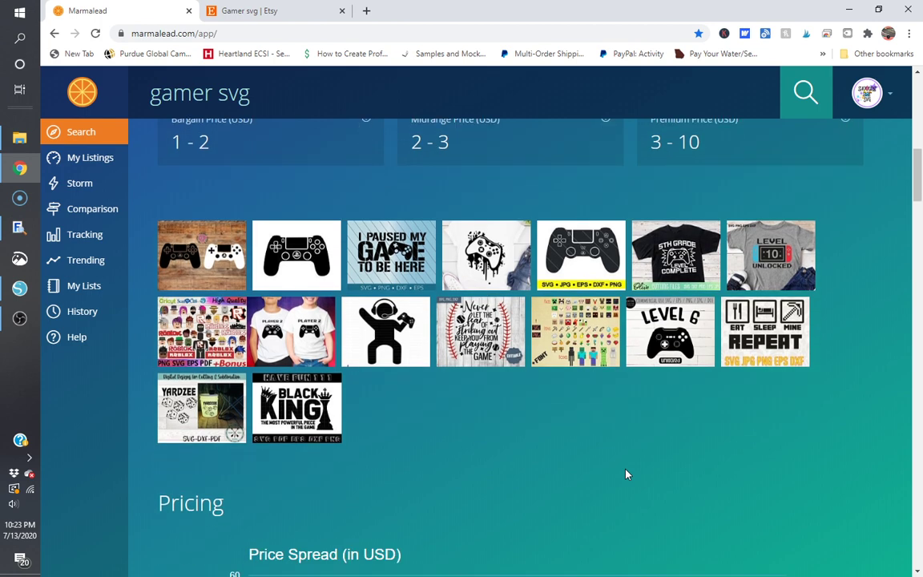
{"action": "scroll", "coordinate": [627, 474], "scroll_direction": "down", "scroll_amount": 4}
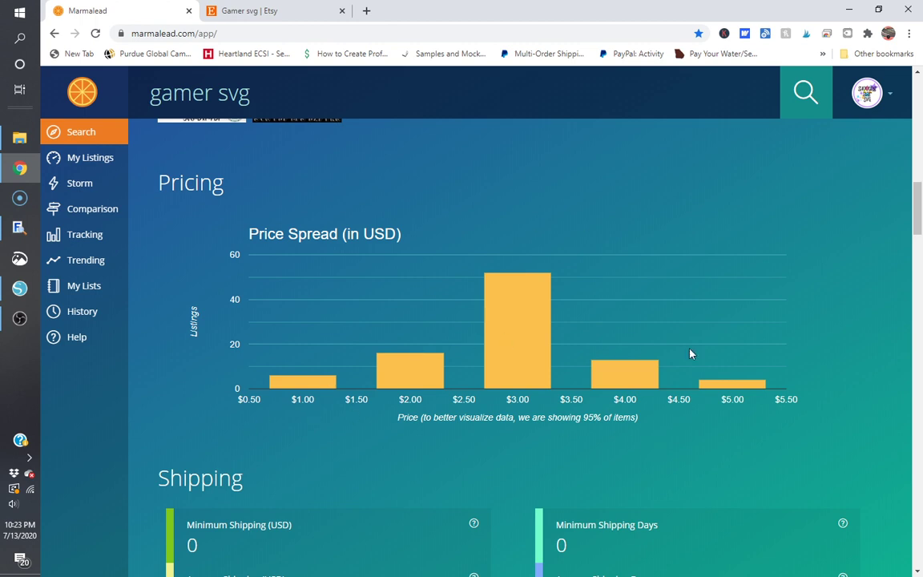
{"action": "mouse_move", "coordinate": [286, 391]}
{"action": "scroll", "coordinate": [420, 414], "scroll_direction": "down", "scroll_amount": 3}
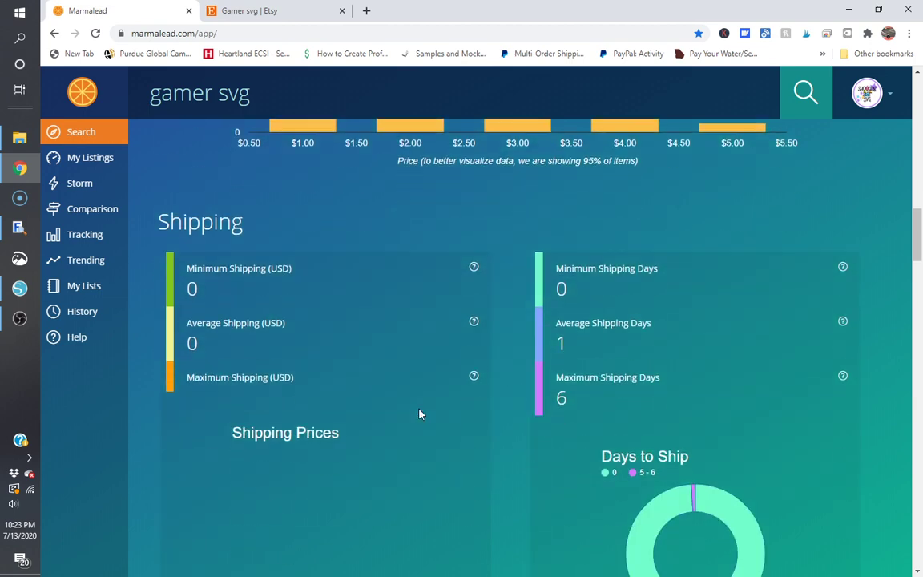
{"action": "scroll", "coordinate": [420, 413], "scroll_direction": "down", "scroll_amount": 10}
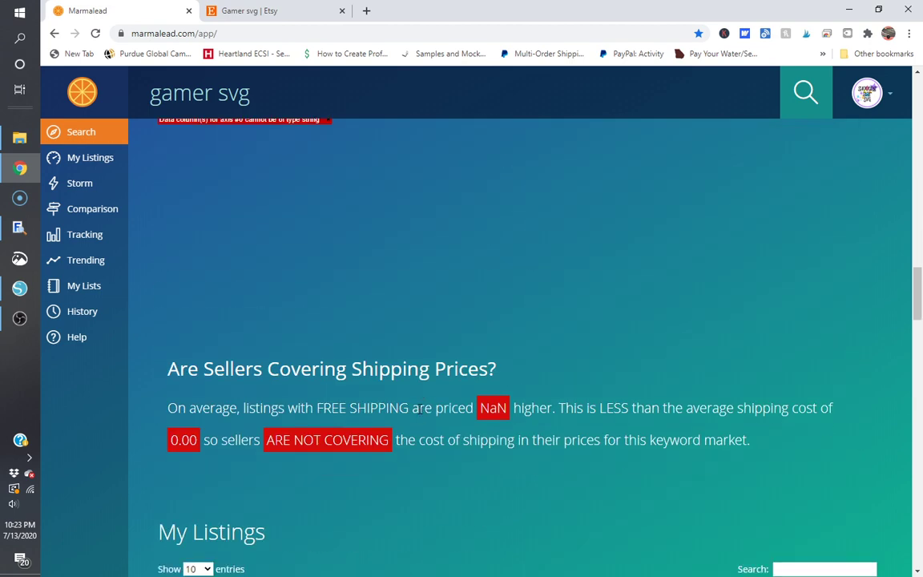
Examine the title, tags and visibility ratings of the shop's own listings for "gamer svg" under My Listings.
{"action": "scroll", "coordinate": [421, 413], "scroll_direction": "down", "scroll_amount": 3}
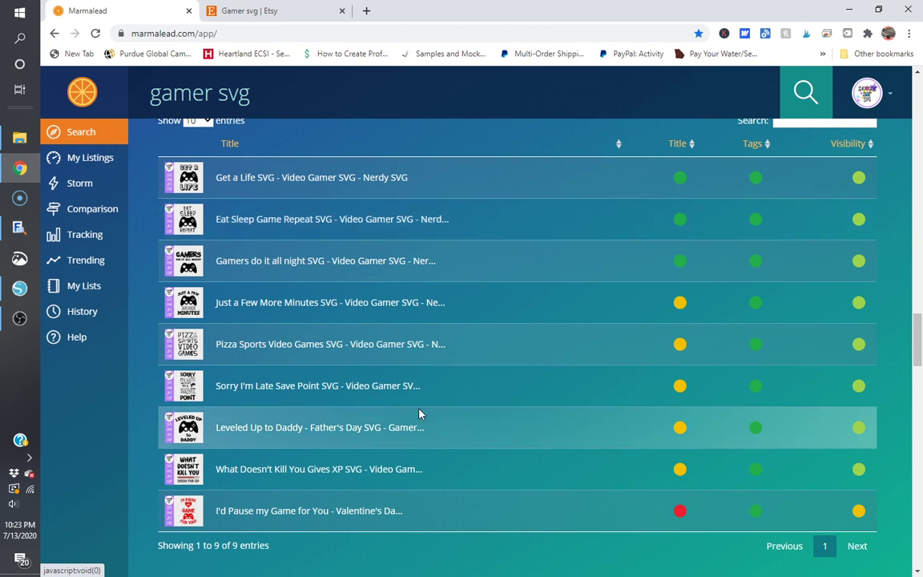
{"action": "scroll", "coordinate": [513, 337], "scroll_direction": "up", "scroll_amount": 1}
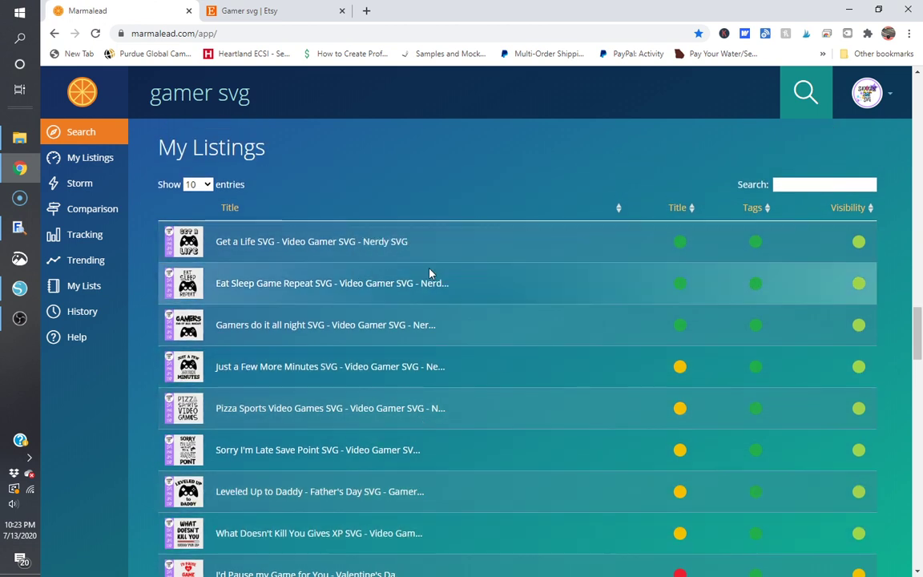
{"action": "mouse_move", "coordinate": [689, 207]}
{"action": "scroll", "coordinate": [786, 294], "scroll_direction": "down", "scroll_amount": 1}
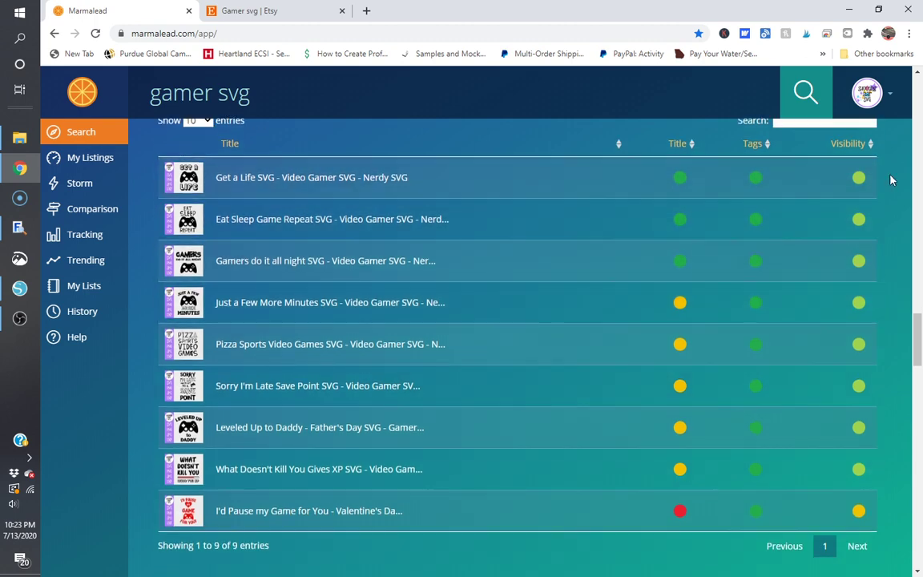
{"action": "scroll", "coordinate": [615, 264], "scroll_direction": "down", "scroll_amount": 1}
{"action": "scroll", "coordinate": [613, 263], "scroll_direction": "down", "scroll_amount": 1}
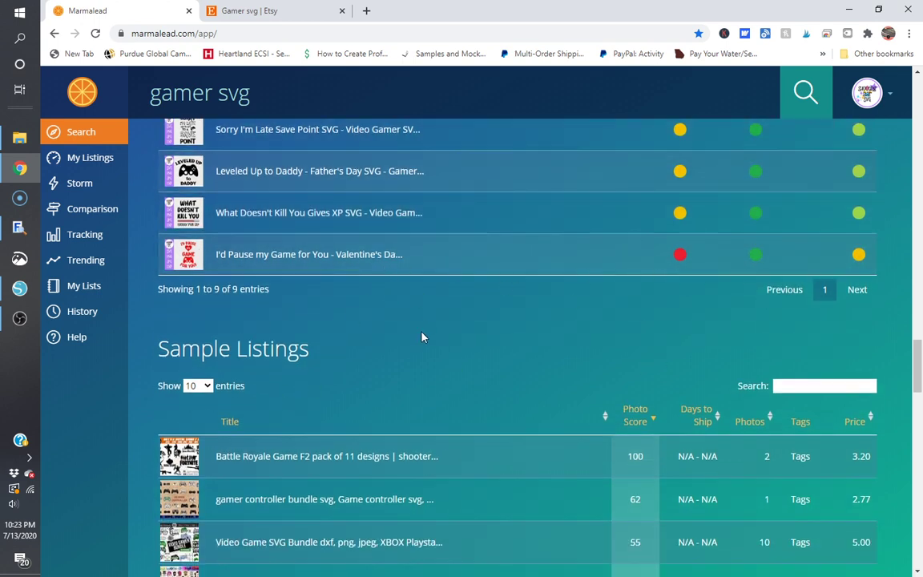
{"action": "scroll", "coordinate": [422, 337], "scroll_direction": "up", "scroll_amount": 3}
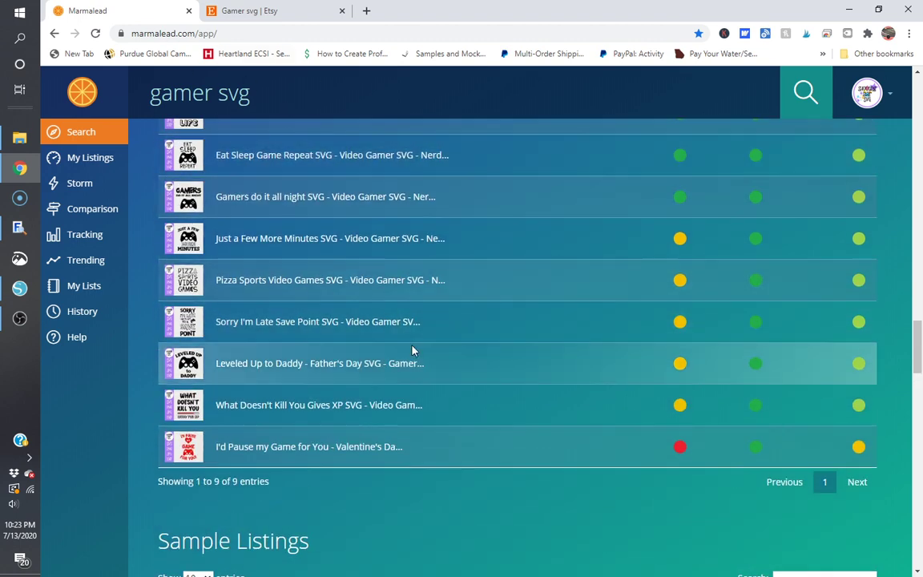
Examine the competitors' Sample Listings for the keyword, including their photo scores, shipping days, photo counts, tags and prices.
{"action": "scroll", "coordinate": [413, 350], "scroll_direction": "down", "scroll_amount": 3}
{"action": "scroll", "coordinate": [412, 350], "scroll_direction": "down", "scroll_amount": 2}
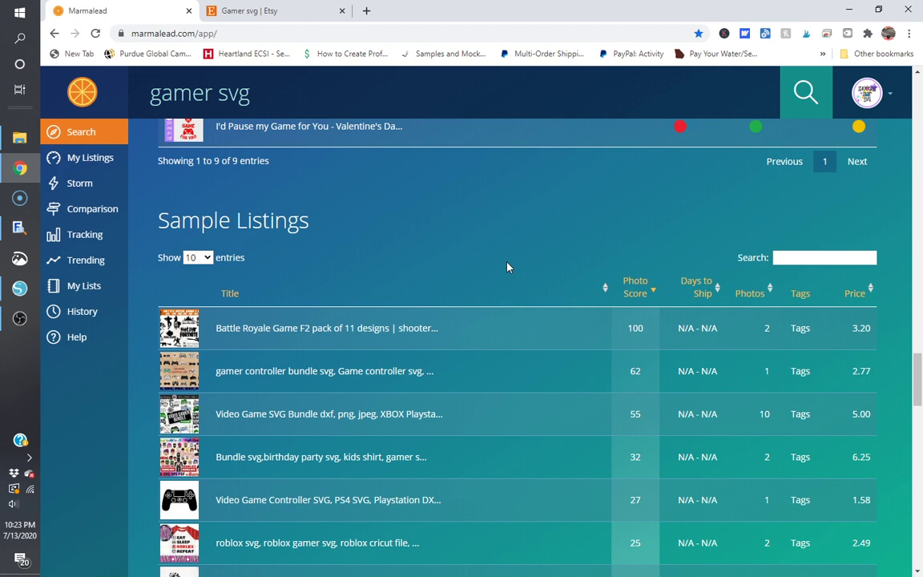
{"action": "scroll", "coordinate": [507, 267], "scroll_direction": "down", "scroll_amount": 2}
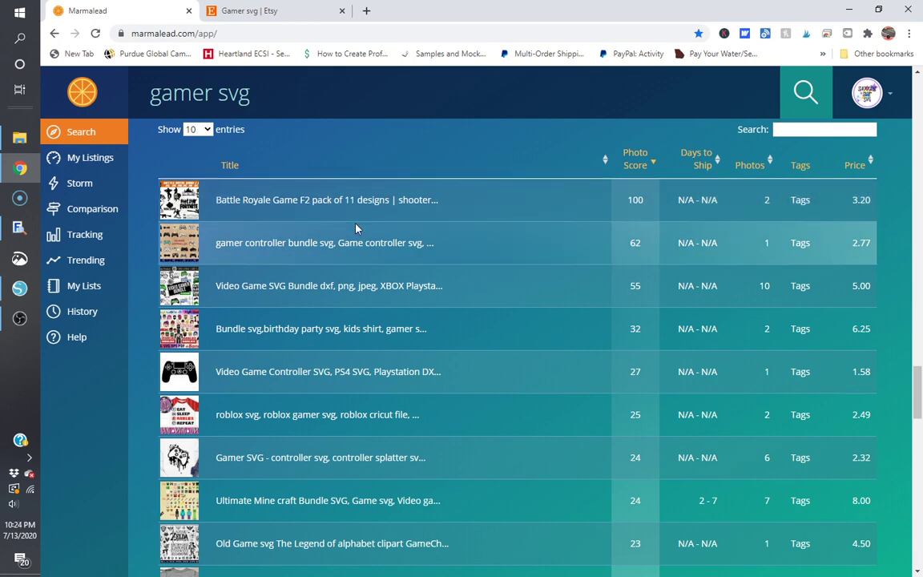
{"action": "scroll", "coordinate": [356, 229], "scroll_direction": "down", "scroll_amount": 2}
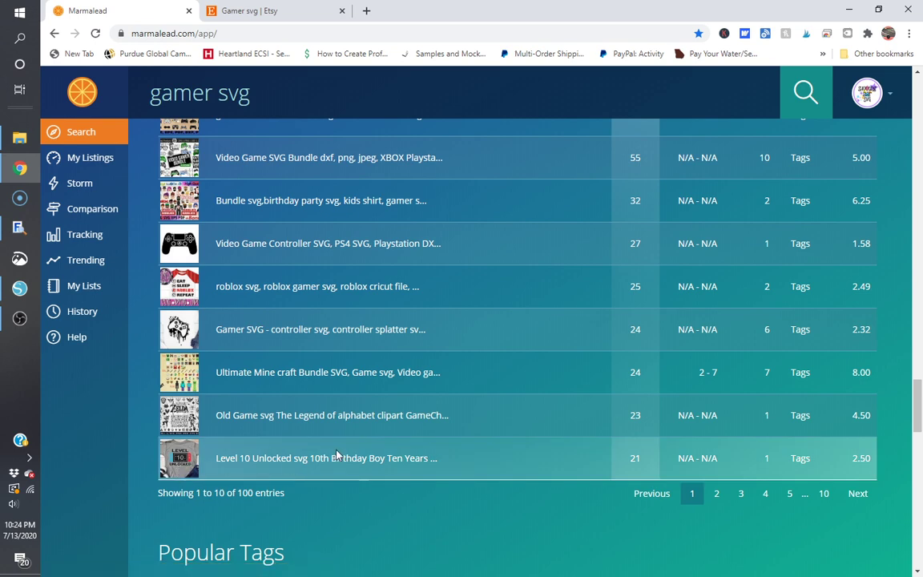
Examine the Popular Tags table for "gamer svg", comparing each tag's count, number of photos and average price.
{"action": "scroll", "coordinate": [337, 455], "scroll_direction": "down", "scroll_amount": 3}
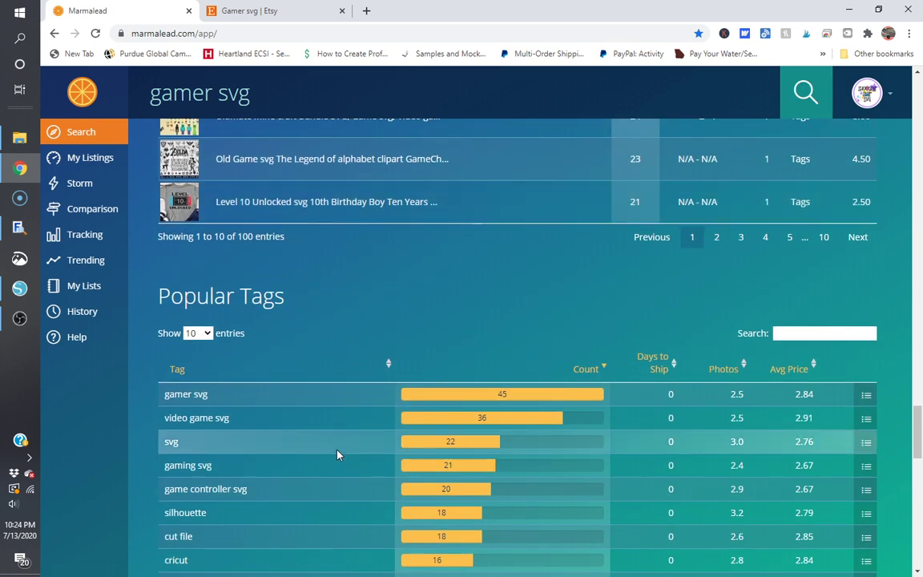
{"action": "scroll", "coordinate": [337, 455], "scroll_direction": "down", "scroll_amount": 2}
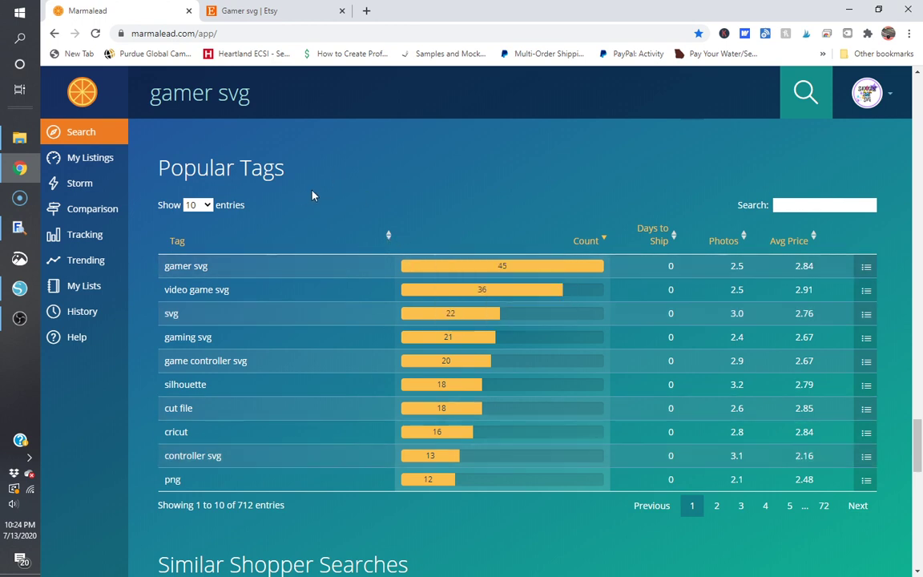
{"action": "left_click_drag", "start_coordinate": [292, 170], "coordinate": [143, 165]}
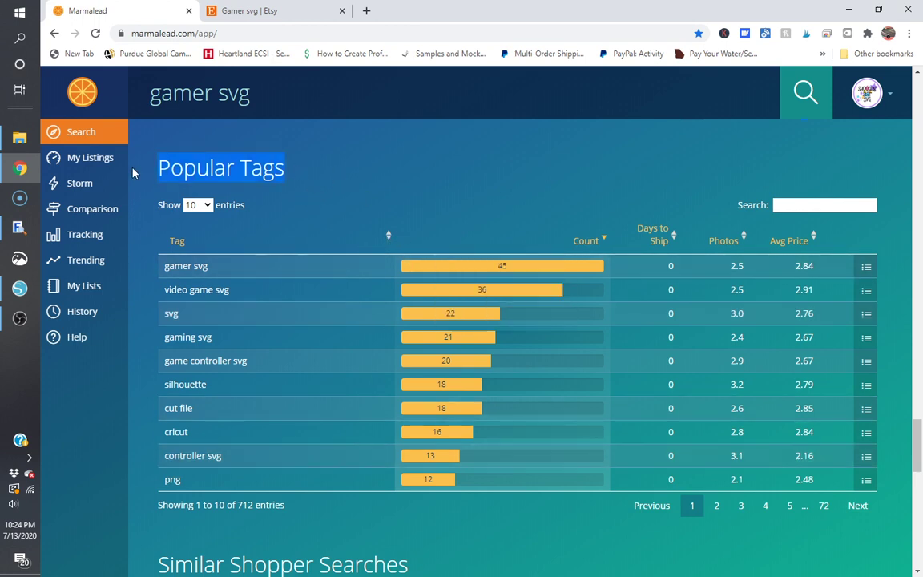
{"action": "left_click", "coordinate": [315, 166]}
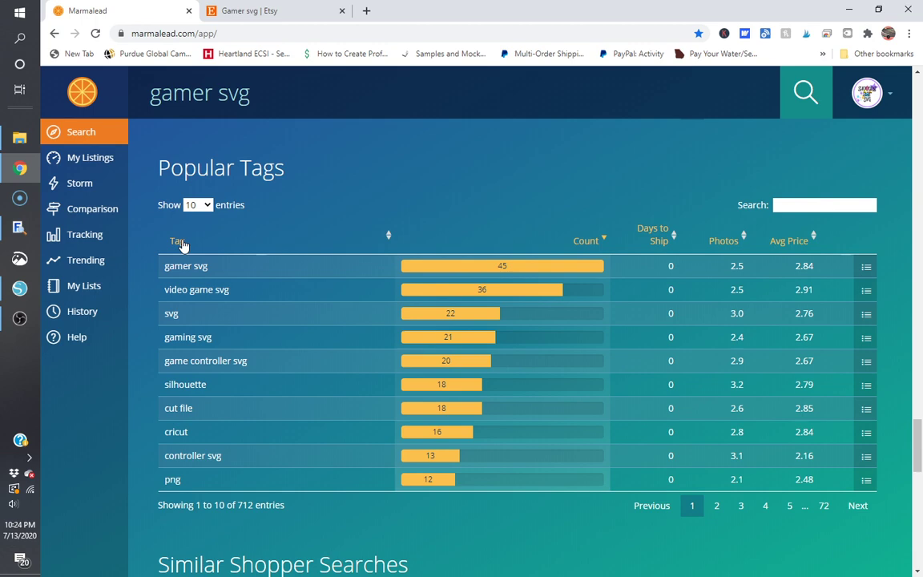
{"action": "scroll", "coordinate": [292, 352], "scroll_direction": "down", "scroll_amount": 8}
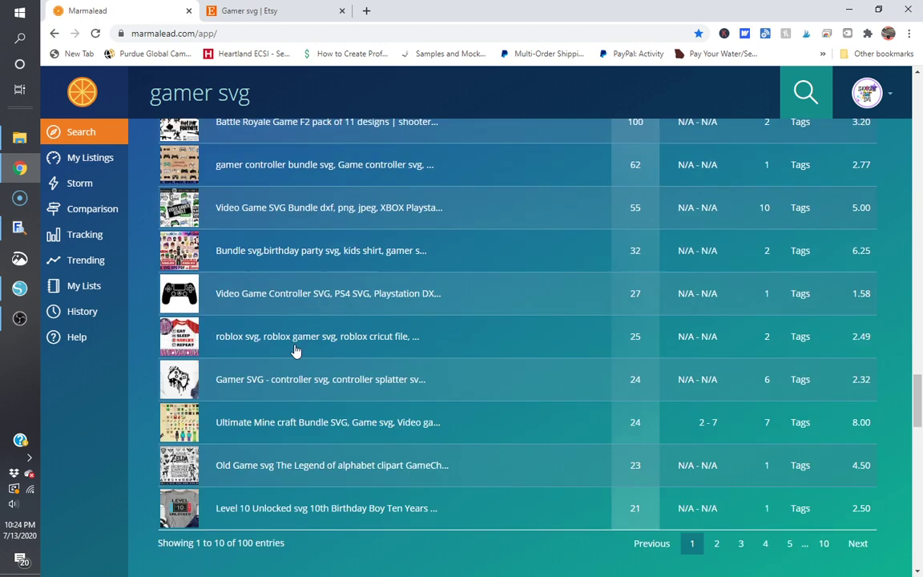
{"action": "scroll", "coordinate": [304, 321], "scroll_direction": "down", "scroll_amount": 4}
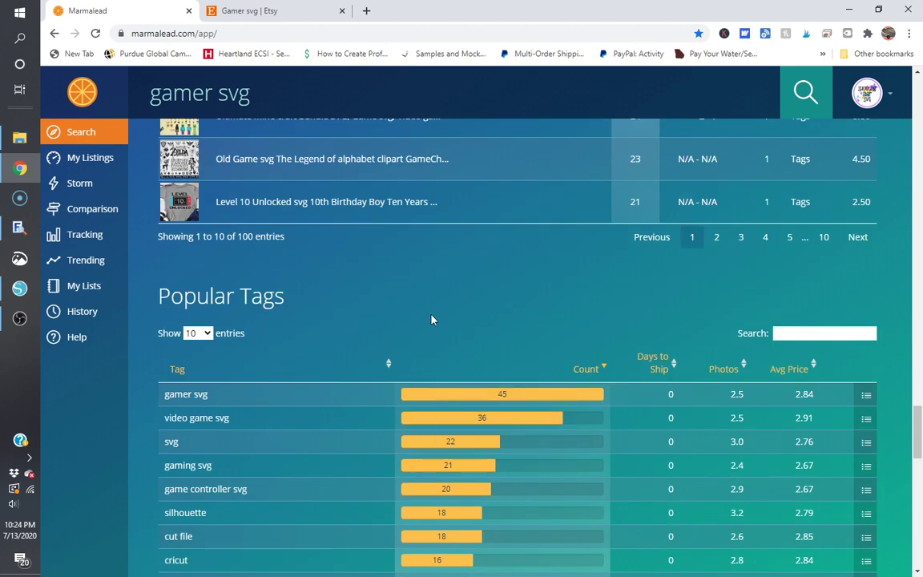
{"action": "scroll", "coordinate": [340, 304], "scroll_direction": "down", "scroll_amount": 1}
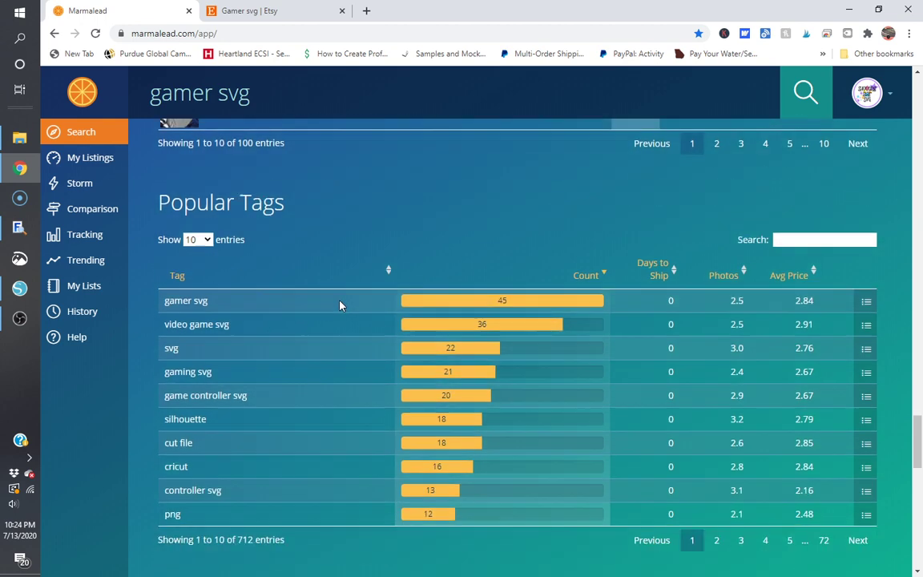
{"action": "scroll", "coordinate": [340, 304], "scroll_direction": "down", "scroll_amount": 1}
{"action": "scroll", "coordinate": [323, 238], "scroll_direction": "up", "scroll_amount": 2}
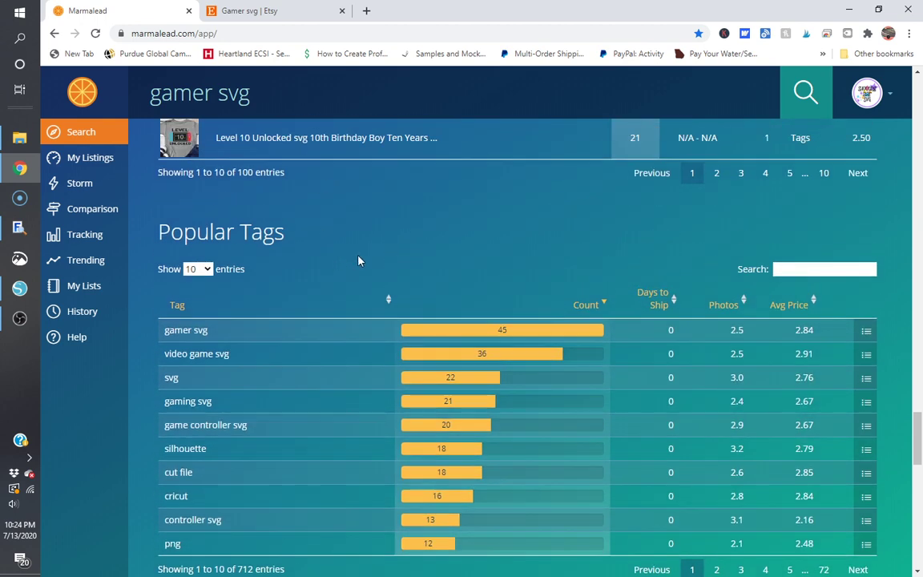
Open the Marmalead keyword data for the popular tag "video game svg".
{"action": "scroll", "coordinate": [350, 233], "scroll_direction": "down", "scroll_amount": 1}
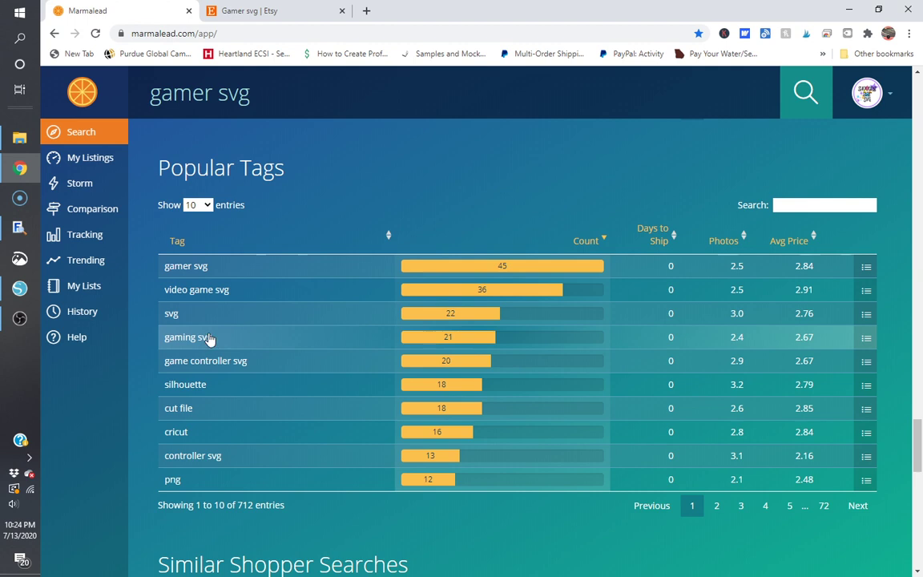
{"action": "left_click", "coordinate": [212, 294]}
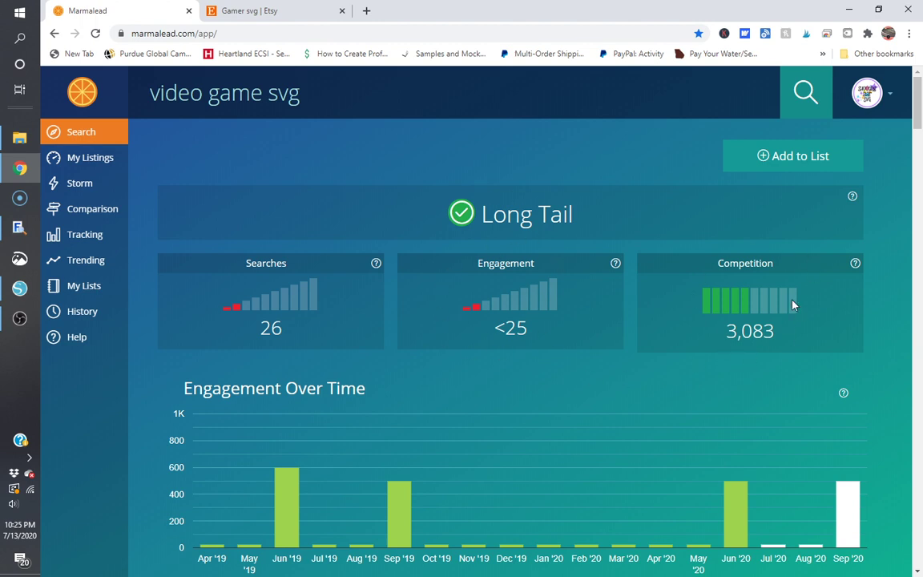
Switch to Etsy and search the marketplace for "video game svg".
{"action": "left_click", "coordinate": [272, 11]}
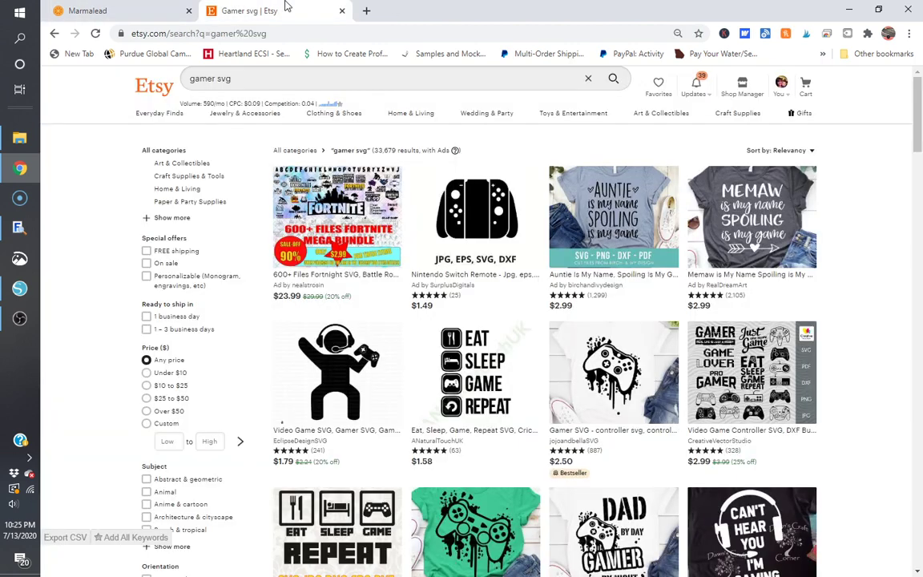
{"action": "triple_click", "coordinate": [305, 78]}
{"action": "type", "text": "vi"}
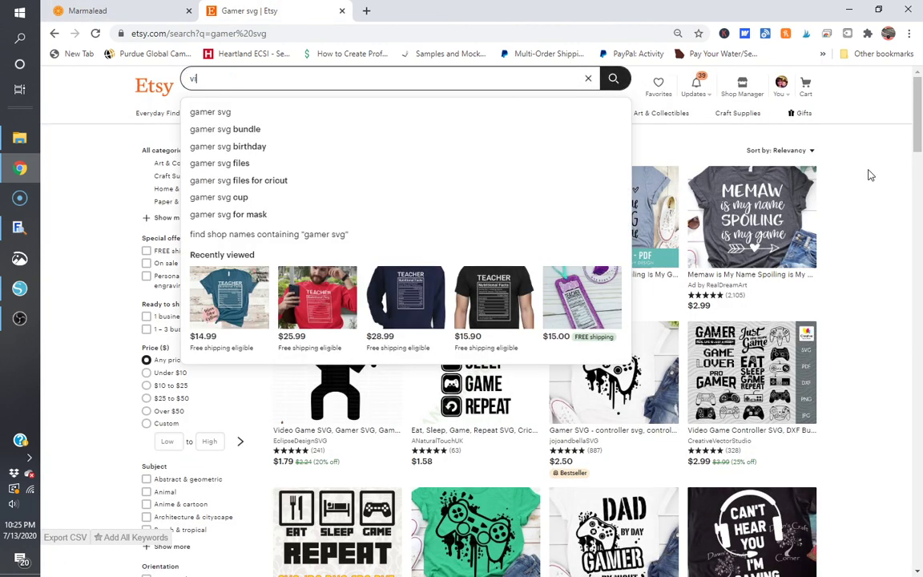
{"action": "type", "text": "deo game svg"}
{"action": "key", "text": "Return"}
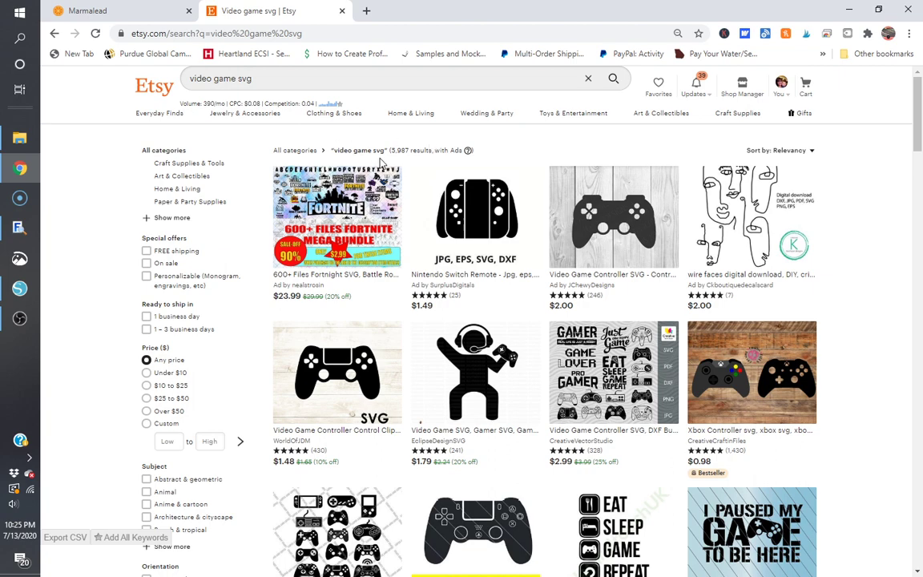
Look through the Etsy search results for "video game svg" to compare the competing designs, prices and Bestseller badges.
{"action": "scroll", "coordinate": [381, 163], "scroll_direction": "down", "scroll_amount": 4}
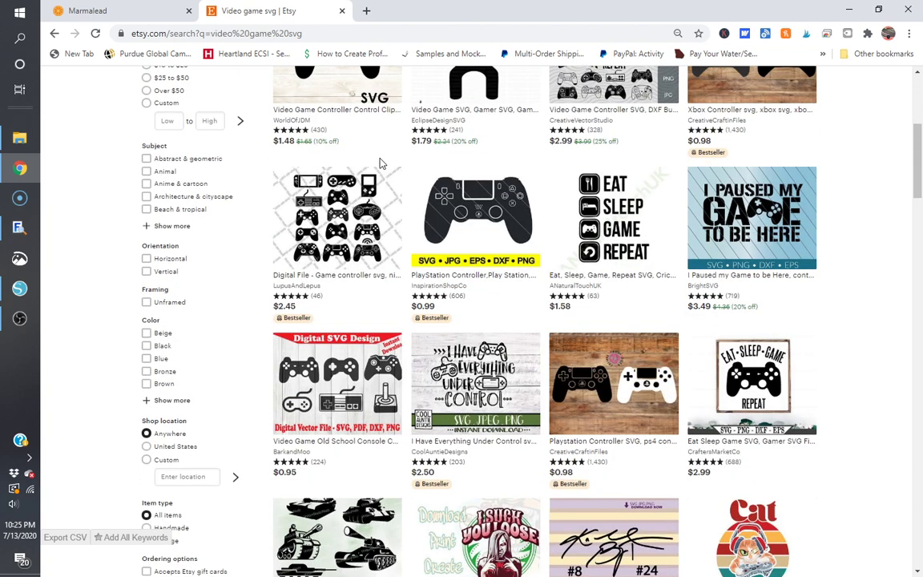
{"action": "scroll", "coordinate": [382, 162], "scroll_direction": "down", "scroll_amount": 10}
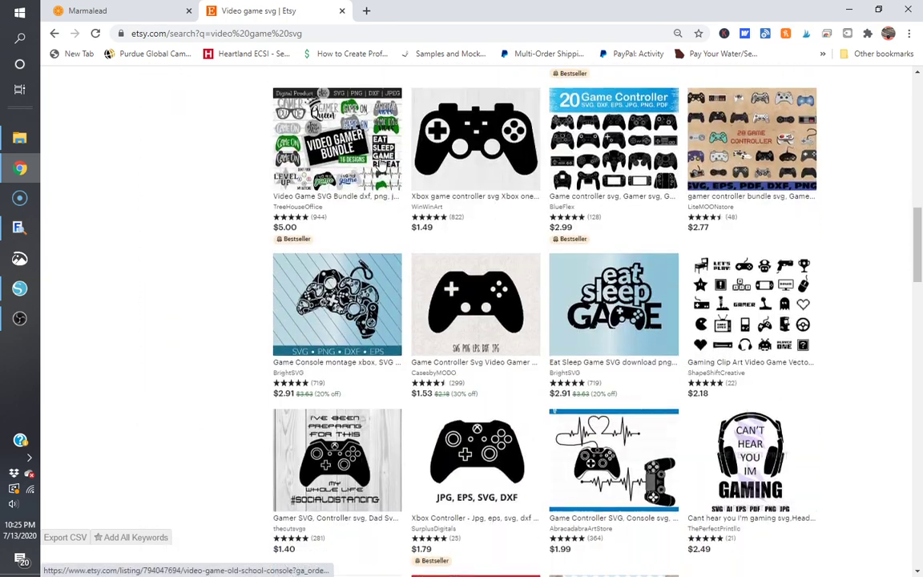
{"action": "scroll", "coordinate": [381, 162], "scroll_direction": "down", "scroll_amount": 7}
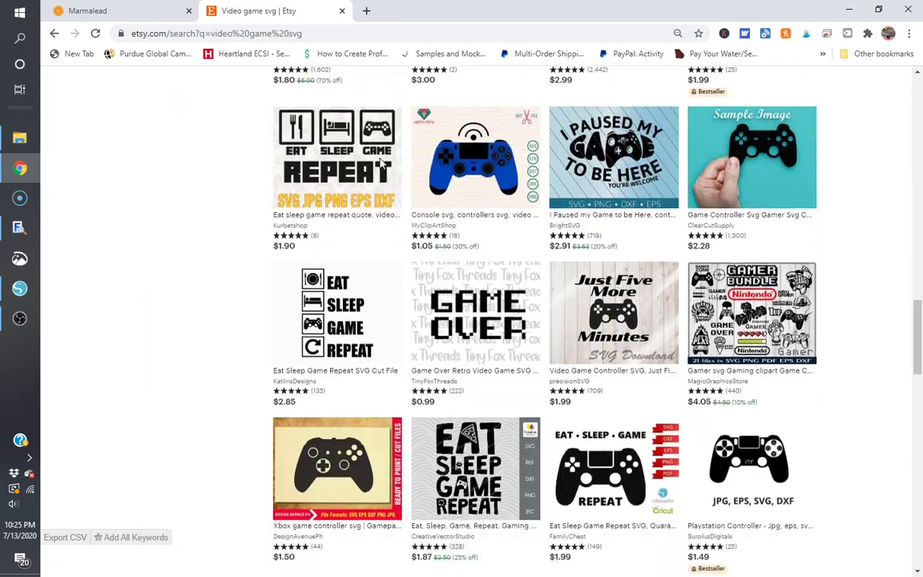
{"action": "scroll", "coordinate": [375, 166], "scroll_direction": "down", "scroll_amount": 2}
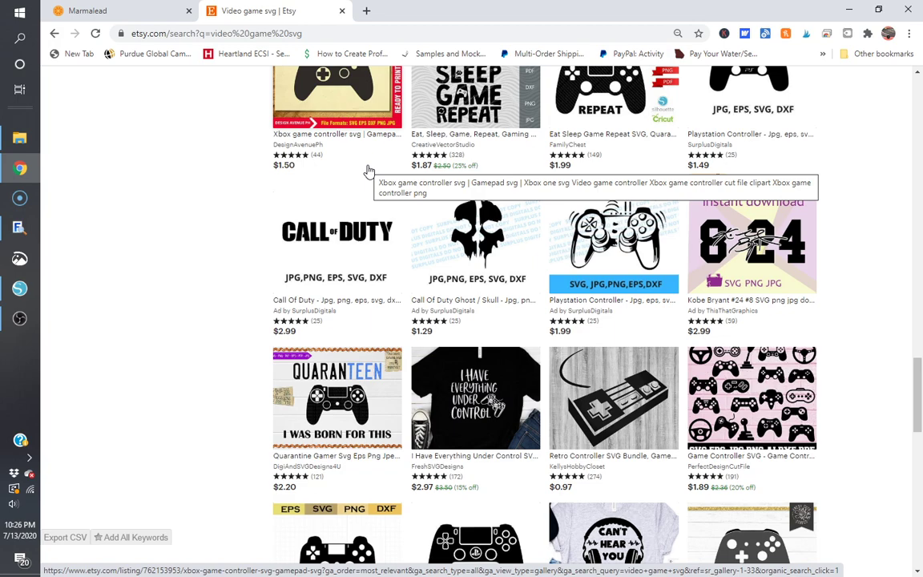
{"action": "scroll", "coordinate": [126, 299], "scroll_direction": "down", "scroll_amount": 2}
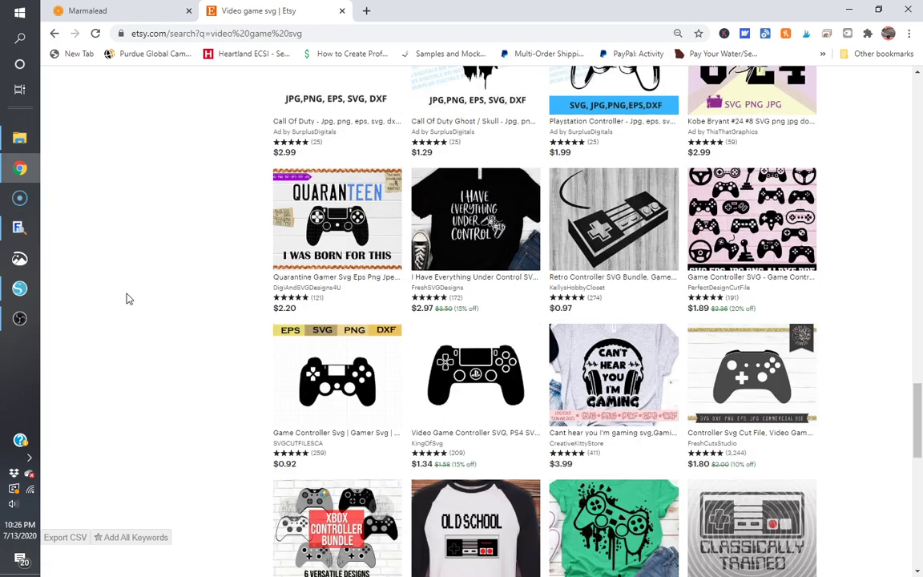
{"action": "scroll", "coordinate": [125, 299], "scroll_direction": "down", "scroll_amount": 4}
{"action": "scroll", "coordinate": [126, 299], "scroll_direction": "up", "scroll_amount": 15}
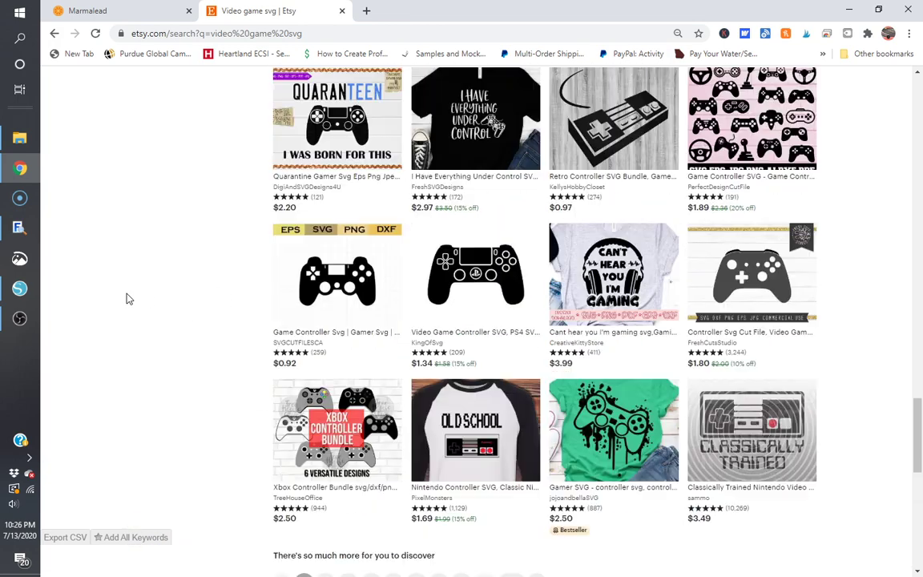
{"action": "scroll", "coordinate": [126, 299], "scroll_direction": "up", "scroll_amount": 4}
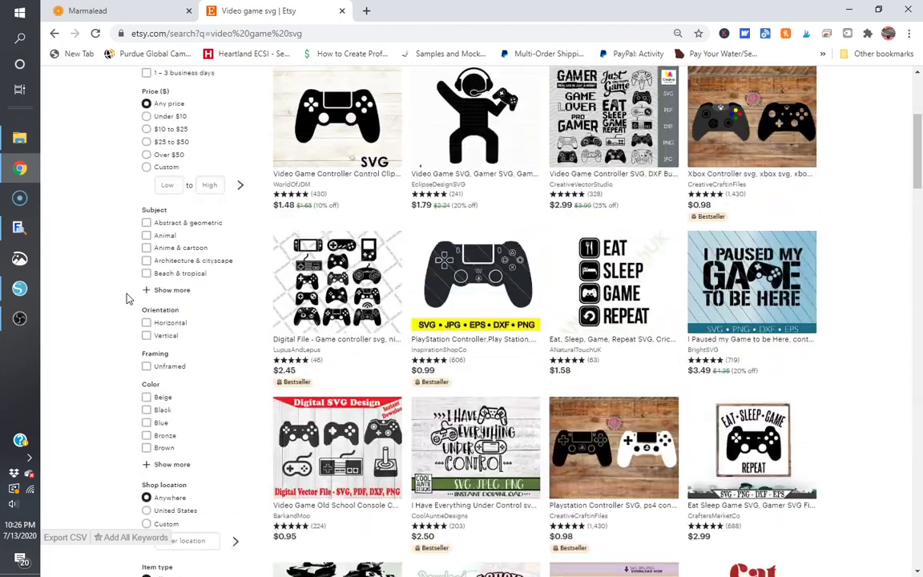
Switch back to Marmalead and examine the "video game svg" price and shipping statistics and the My Listings title, tags and visibility ratings.
{"action": "left_click", "coordinate": [117, 9]}
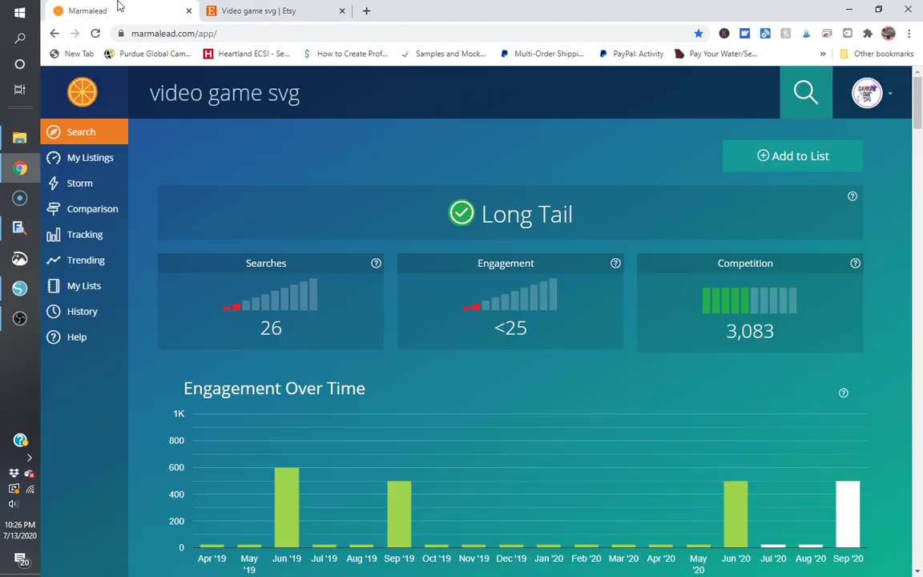
{"action": "scroll", "coordinate": [337, 254], "scroll_direction": "down", "scroll_amount": 10}
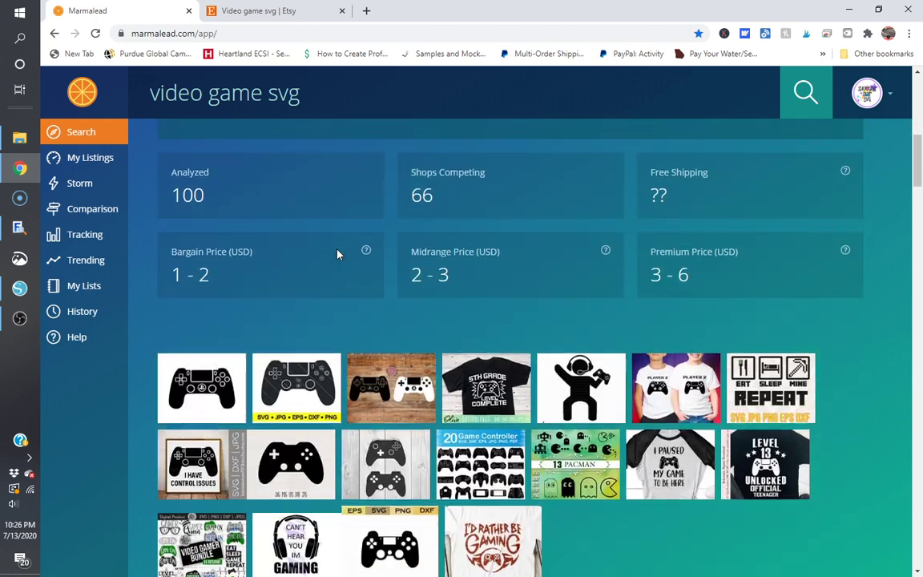
{"action": "scroll", "coordinate": [430, 344], "scroll_direction": "down", "scroll_amount": 5}
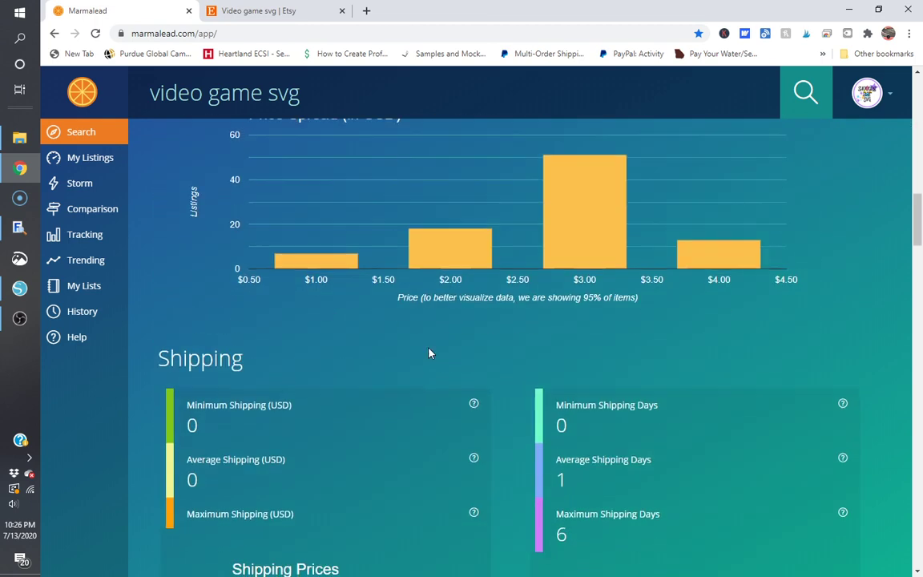
{"action": "scroll", "coordinate": [433, 388], "scroll_direction": "down", "scroll_amount": 10}
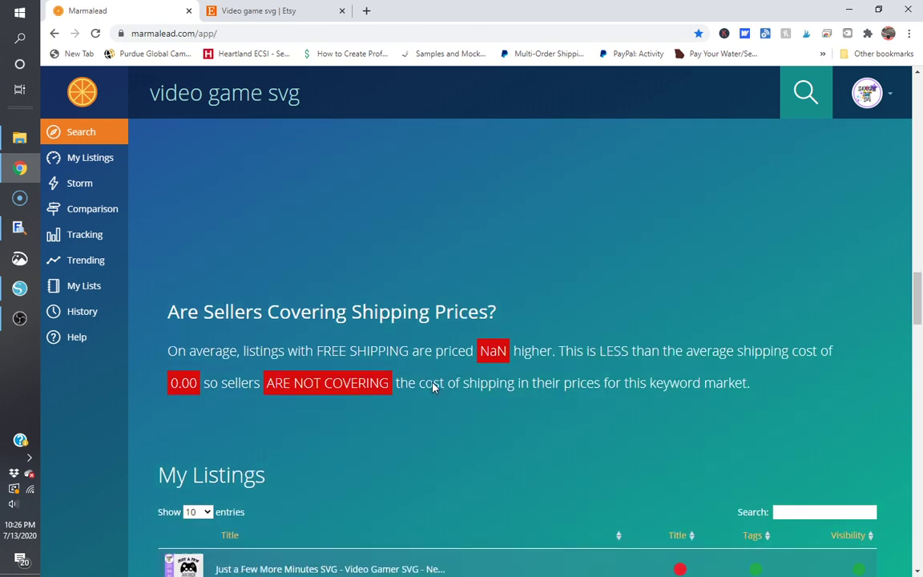
{"action": "scroll", "coordinate": [433, 387], "scroll_direction": "down", "scroll_amount": 1}
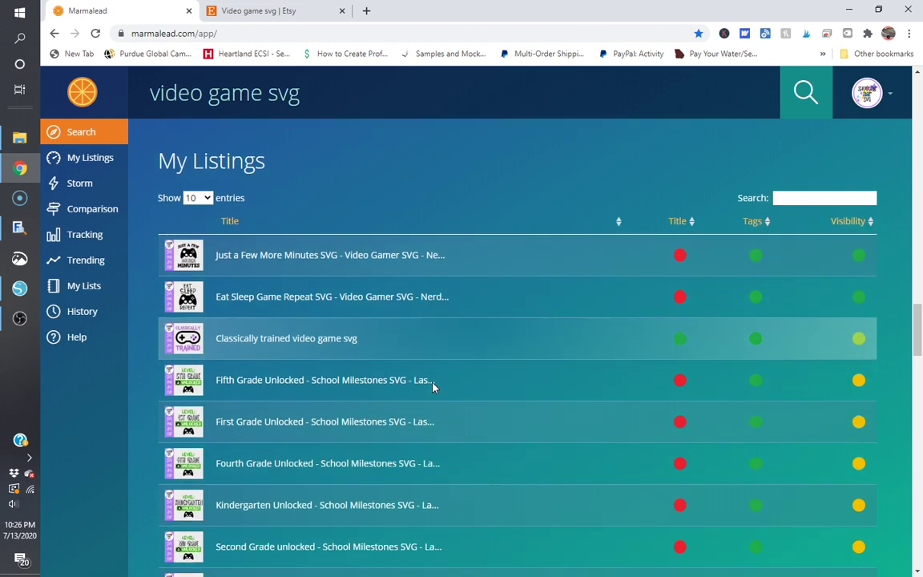
{"action": "scroll", "coordinate": [533, 466], "scroll_direction": "down", "scroll_amount": 2}
{"action": "scroll", "coordinate": [533, 466], "scroll_direction": "up", "scroll_amount": 4}
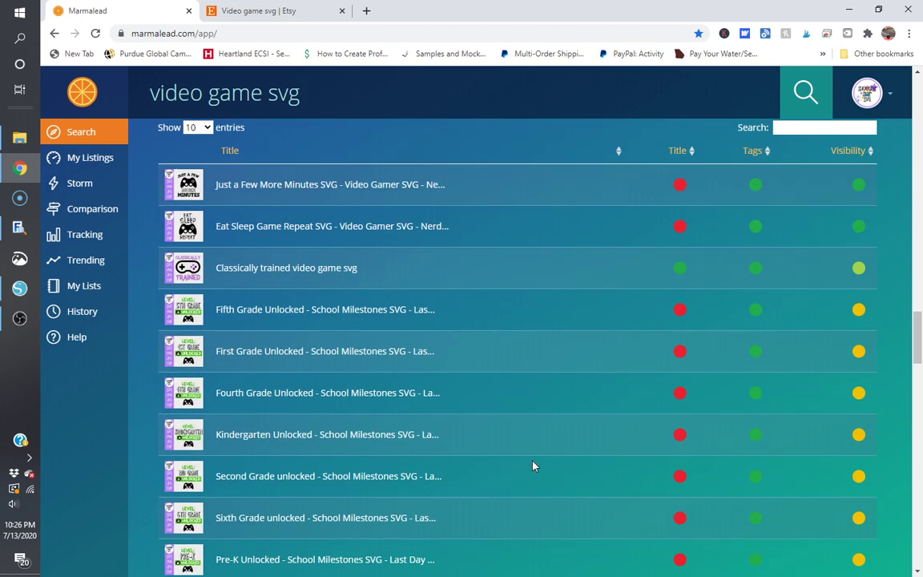
{"action": "scroll", "coordinate": [533, 465], "scroll_direction": "down", "scroll_amount": 5}
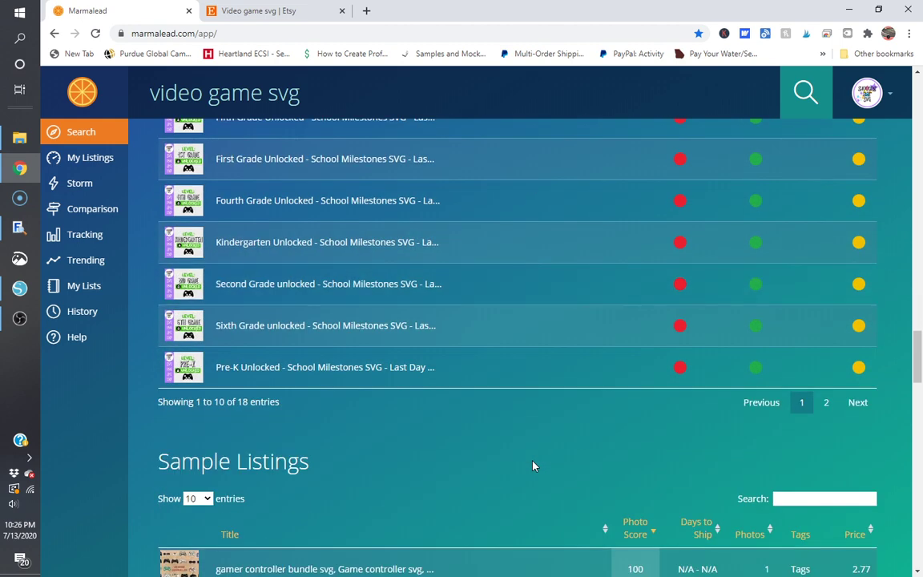
Open the keyword data for "gaming svg" from the Popular Tags of the "video game svg" results.
{"action": "scroll", "coordinate": [532, 465], "scroll_direction": "up", "scroll_amount": 4}
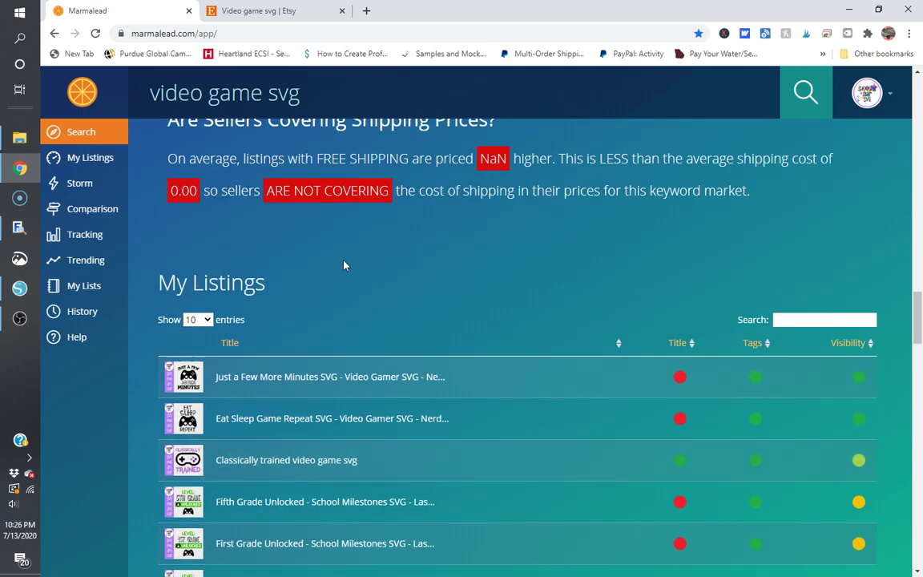
{"action": "scroll", "coordinate": [491, 393], "scroll_direction": "down", "scroll_amount": 5}
{"action": "scroll", "coordinate": [484, 405], "scroll_direction": "down", "scroll_amount": 9}
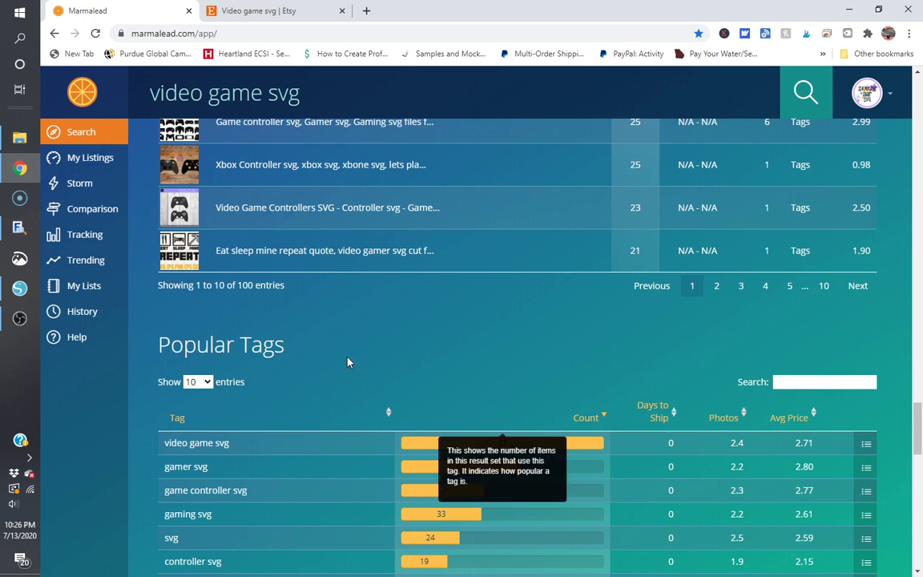
{"action": "scroll", "coordinate": [401, 338], "scroll_direction": "down", "scroll_amount": 2}
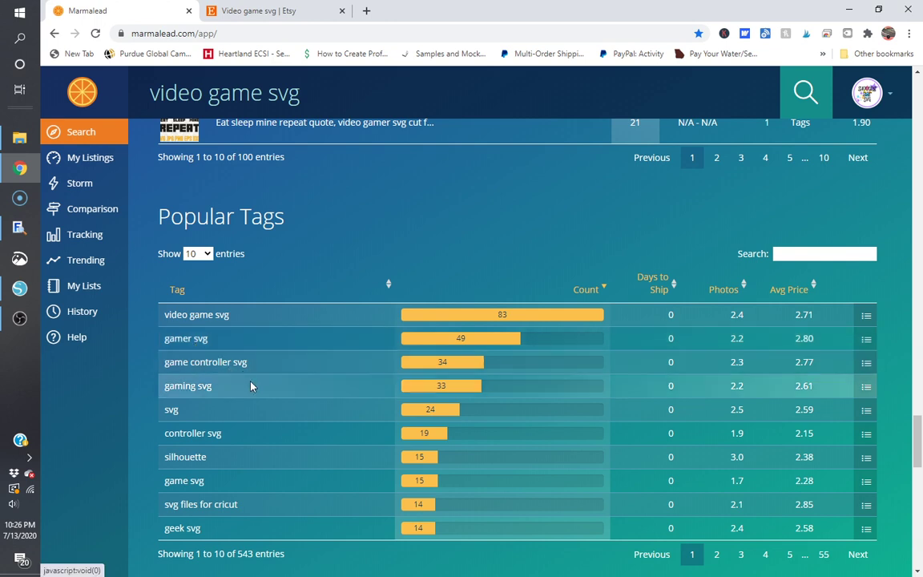
{"action": "left_click", "coordinate": [197, 388]}
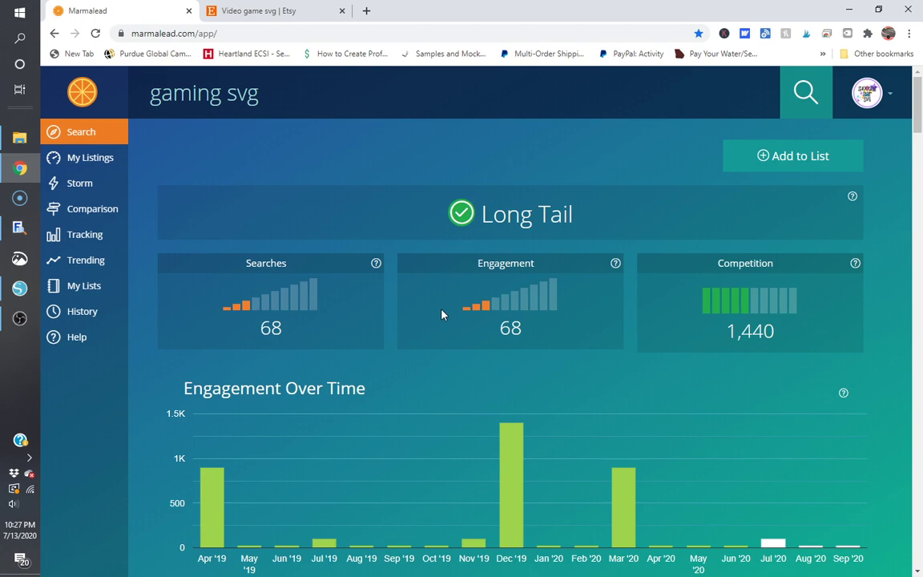
Review the "gaming svg" keyword data and open "funny gamer svg" from the second page of its Popular Tags.
{"action": "scroll", "coordinate": [442, 315], "scroll_direction": "down", "scroll_amount": 2}
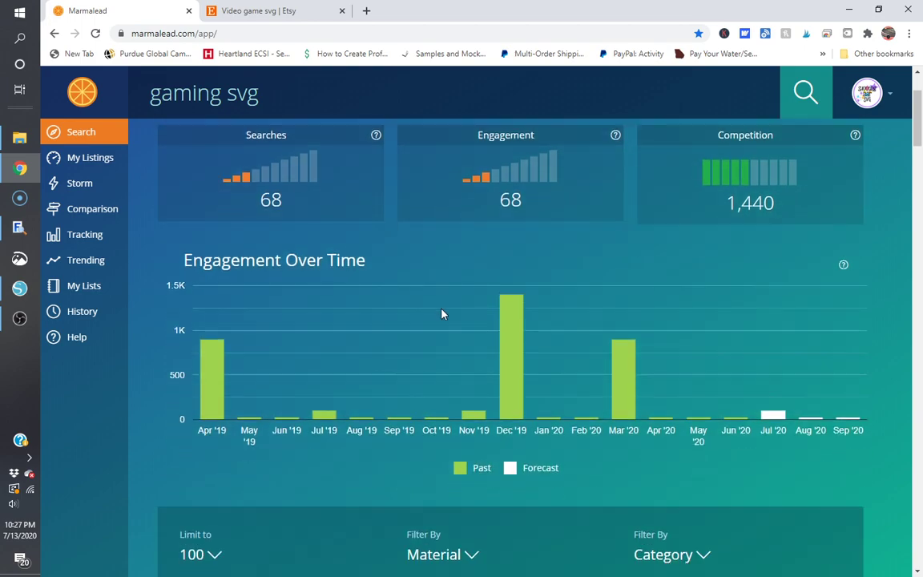
{"action": "scroll", "coordinate": [465, 266], "scroll_direction": "down", "scroll_amount": 20}
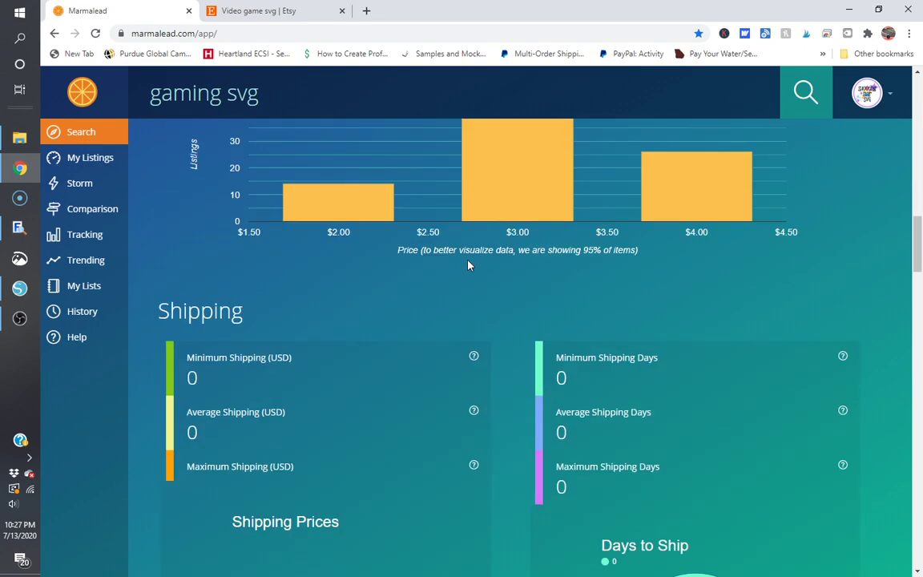
{"action": "scroll", "coordinate": [469, 264], "scroll_direction": "down", "scroll_amount": 15}
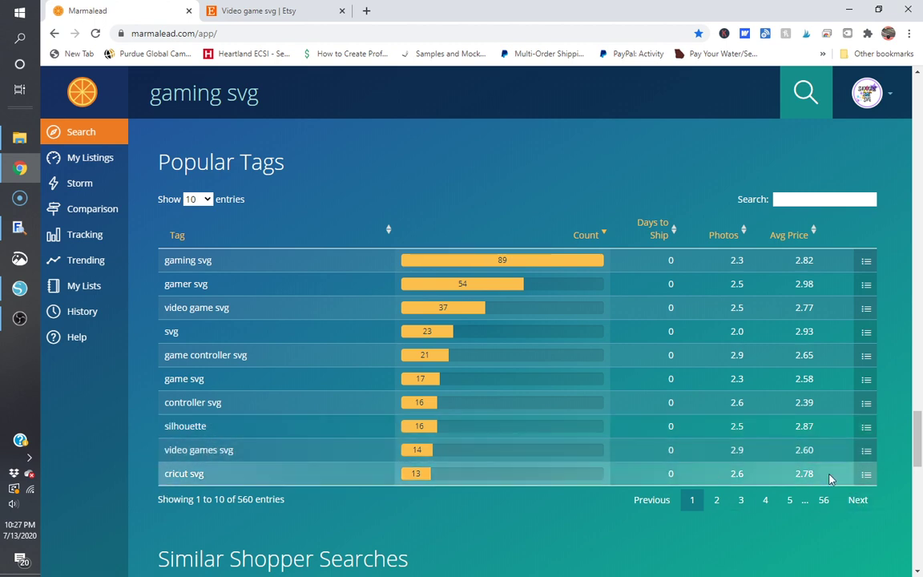
{"action": "left_click", "coordinate": [856, 499]}
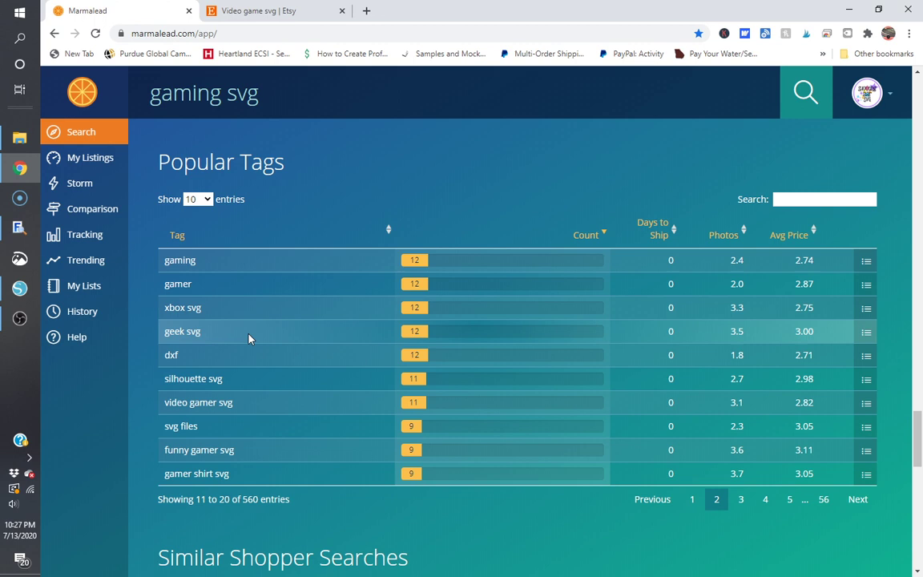
{"action": "left_click", "coordinate": [200, 450]}
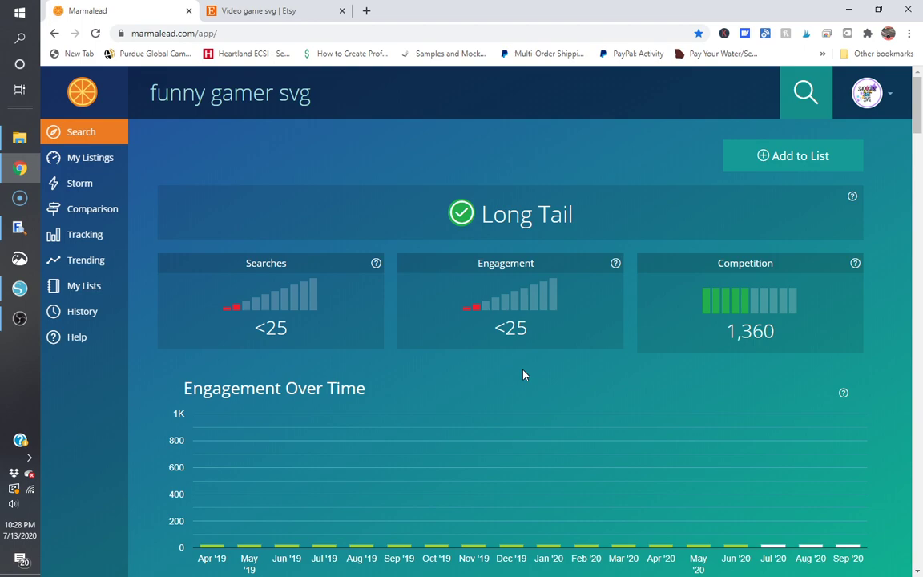
Check the "funny gamer svg" engagement, price and shipping statistics, and switch to Etsy to search for "funny gamer svg".
{"action": "scroll", "coordinate": [541, 379], "scroll_direction": "down", "scroll_amount": 7}
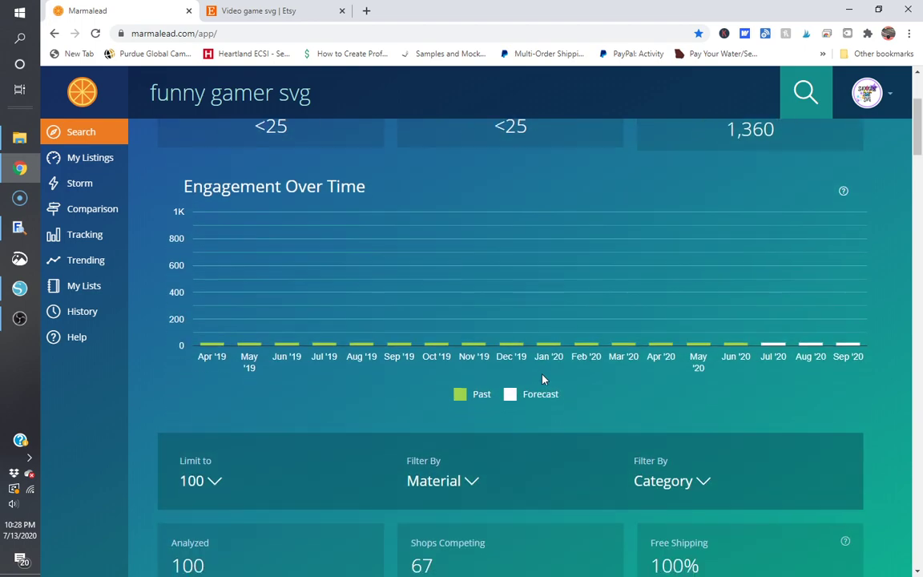
{"action": "scroll", "coordinate": [573, 398], "scroll_direction": "down", "scroll_amount": 8}
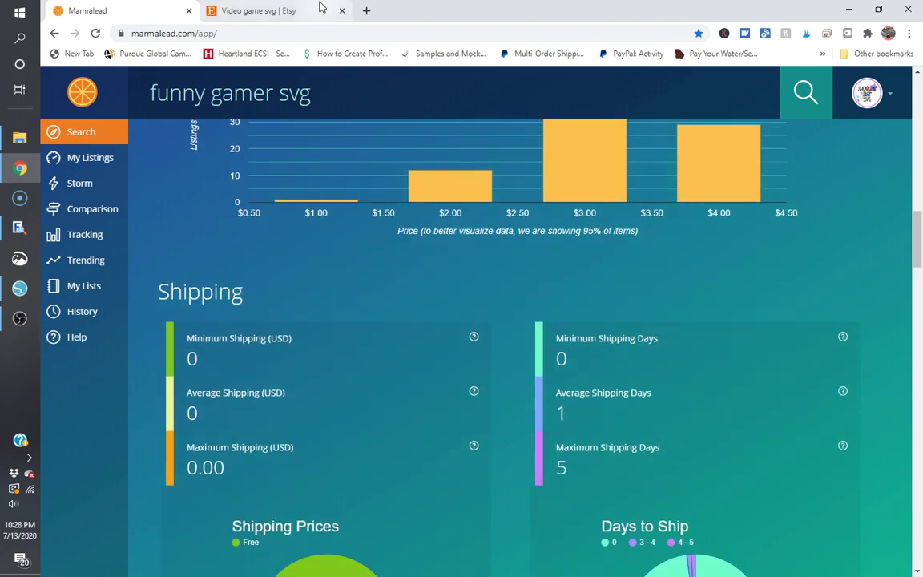
{"action": "scroll", "coordinate": [279, 175], "scroll_direction": "up", "scroll_amount": 7}
{"action": "scroll", "coordinate": [279, 175], "scroll_direction": "up", "scroll_amount": 4}
{"action": "left_click", "coordinate": [255, 10]}
{"action": "triple_click", "coordinate": [244, 77]}
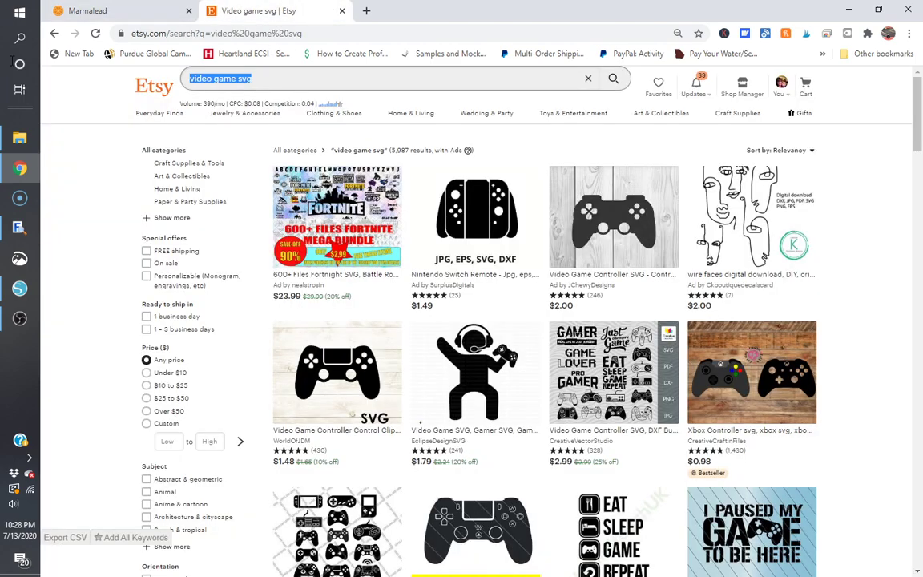
{"action": "type", "text": "funny gamer "}
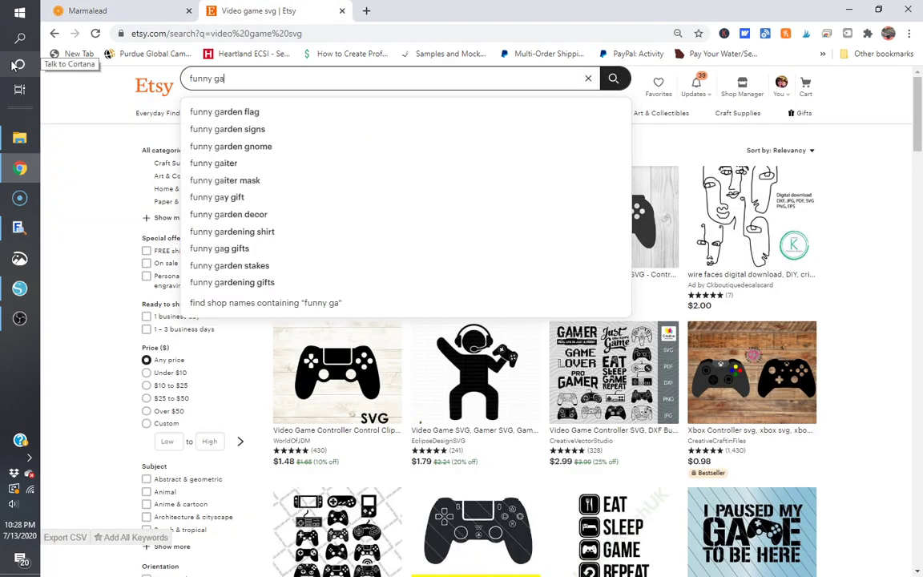
{"action": "type", "text": "svg"}
{"action": "key", "text": "Return"}
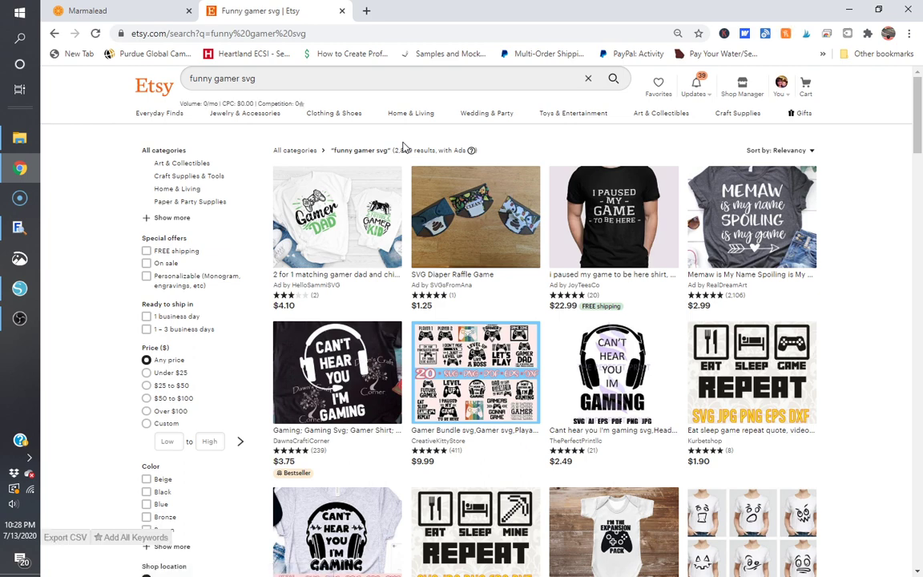
Look through the first two pages of Etsy results for "funny gamer svg" to compare designs, prices and Bestseller badges.
{"action": "scroll", "coordinate": [405, 148], "scroll_direction": "down", "scroll_amount": 8}
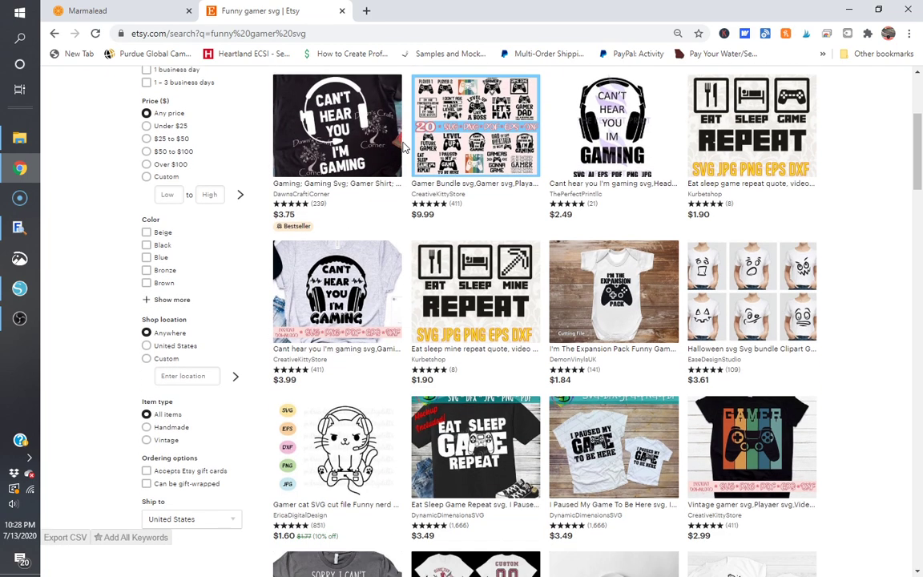
{"action": "scroll", "coordinate": [405, 148], "scroll_direction": "down", "scroll_amount": 3}
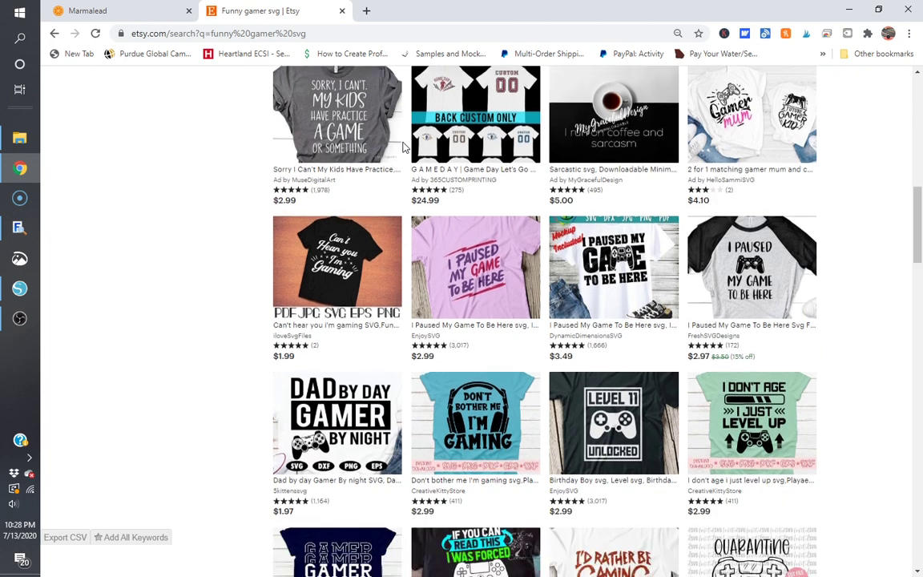
{"action": "scroll", "coordinate": [404, 148], "scroll_direction": "down", "scroll_amount": 2}
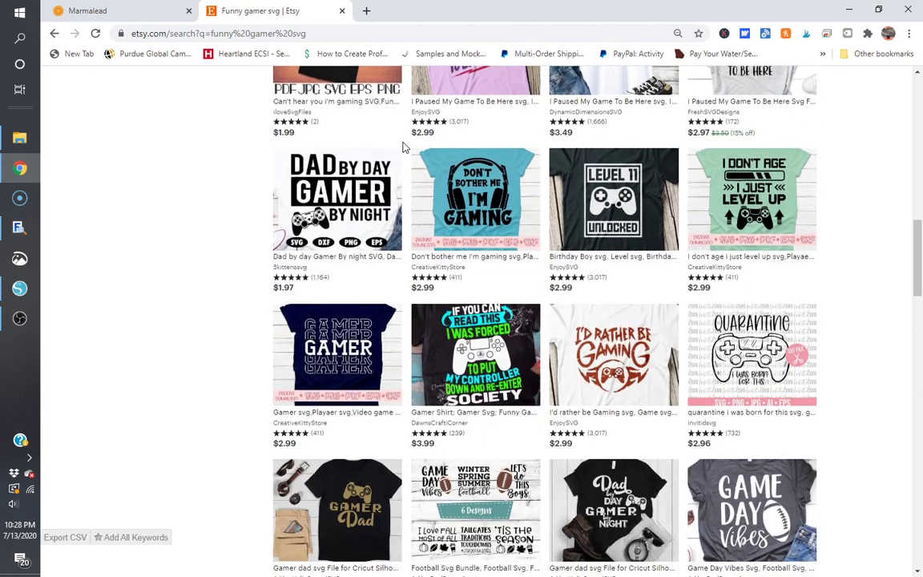
{"action": "scroll", "coordinate": [405, 148], "scroll_direction": "down", "scroll_amount": 5}
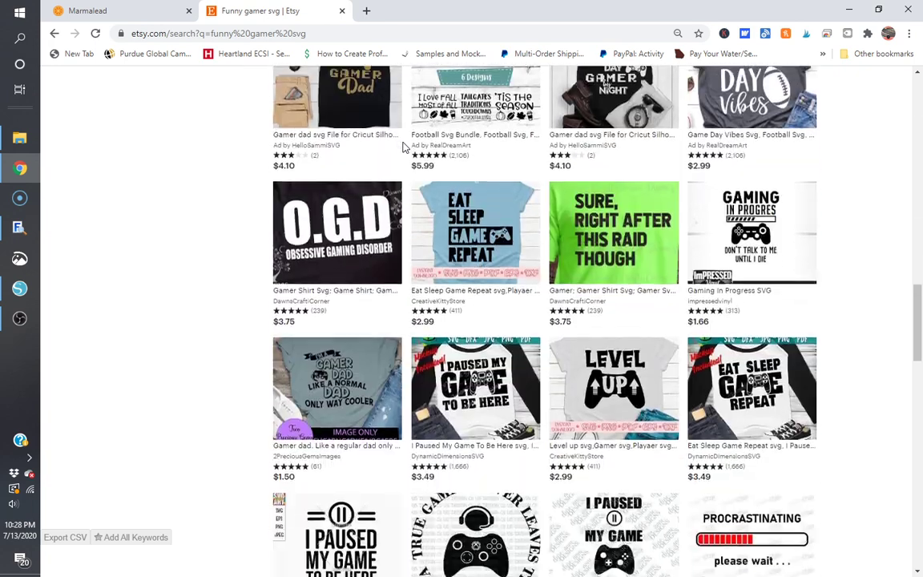
{"action": "scroll", "coordinate": [405, 148], "scroll_direction": "down", "scroll_amount": 6}
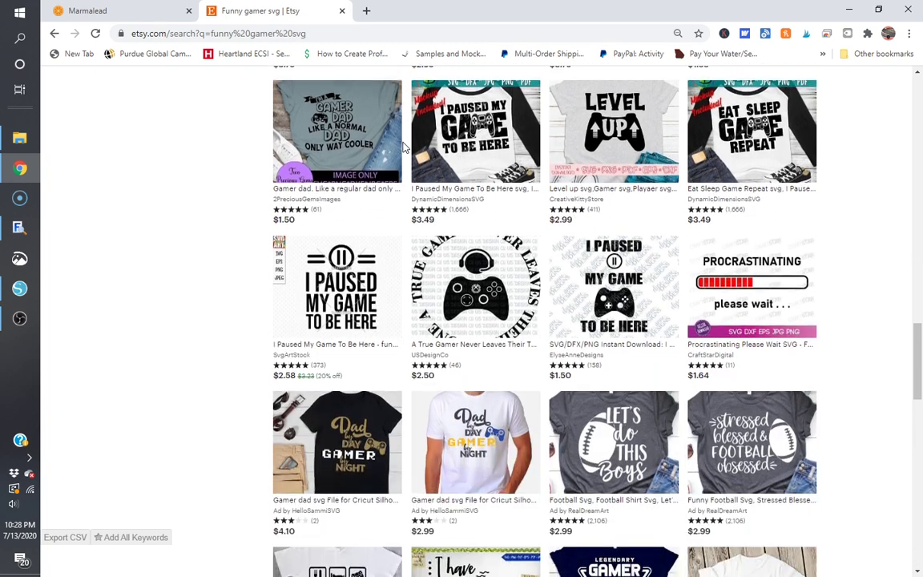
{"action": "scroll", "coordinate": [405, 149], "scroll_direction": "down", "scroll_amount": 6}
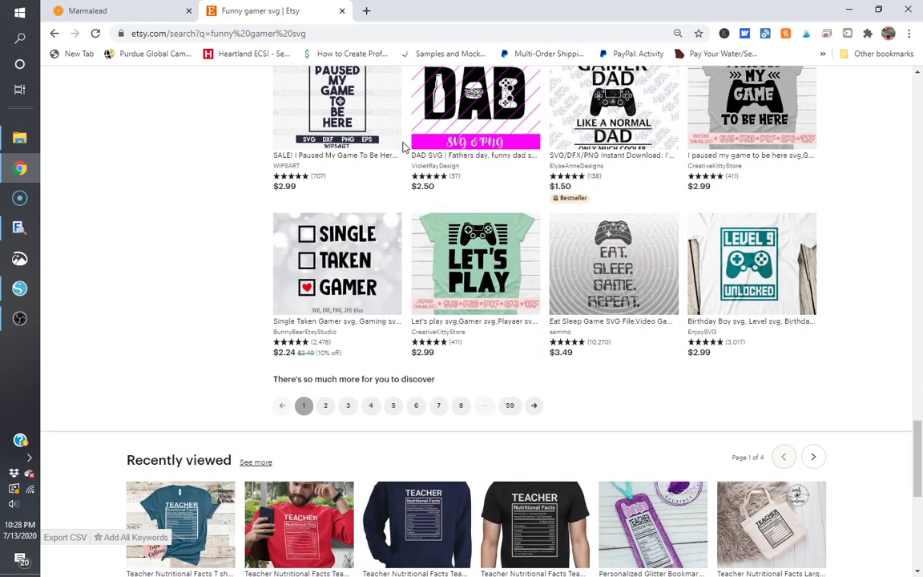
{"action": "left_click", "coordinate": [534, 412]}
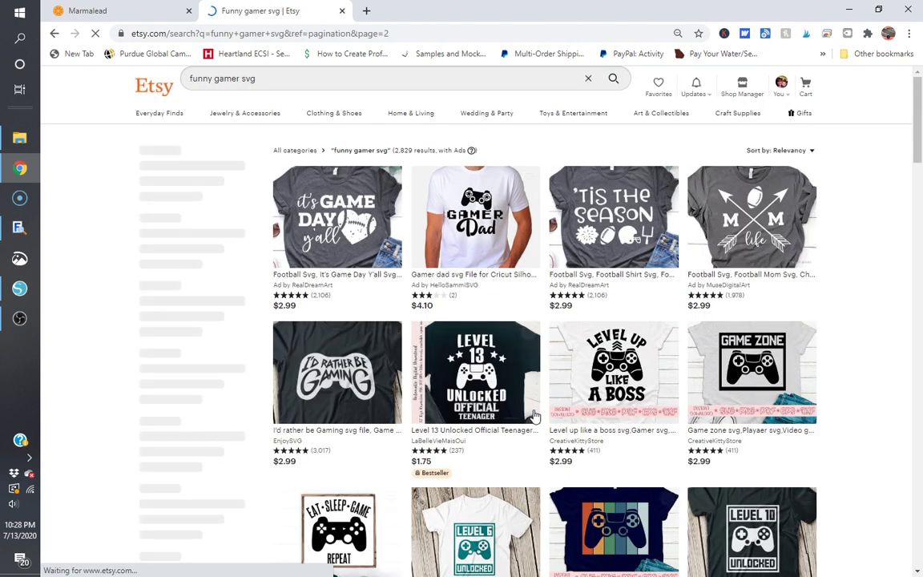
{"action": "scroll", "coordinate": [534, 415], "scroll_direction": "down", "scroll_amount": 3}
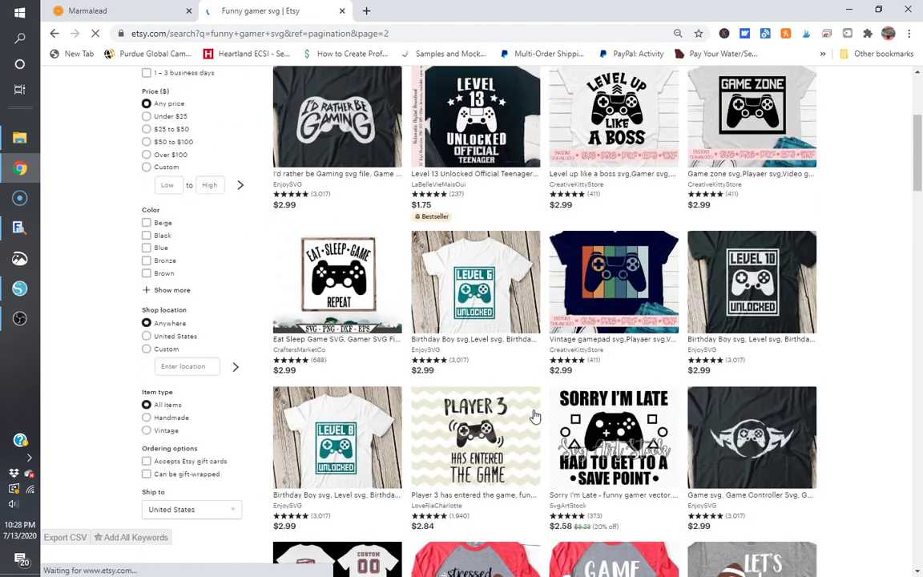
{"action": "scroll", "coordinate": [535, 416], "scroll_direction": "up", "scroll_amount": 2}
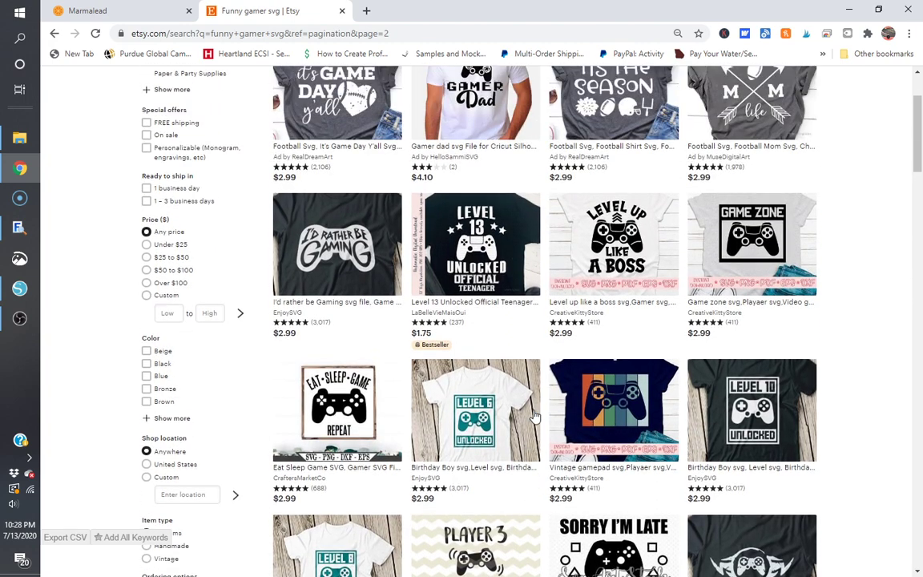
Open the Bestseller "Level 13 Unlocked Official Teenager" listing, examine its reviews, related tags, favorites and shop sales, and close it.
{"action": "left_click", "coordinate": [491, 298]}
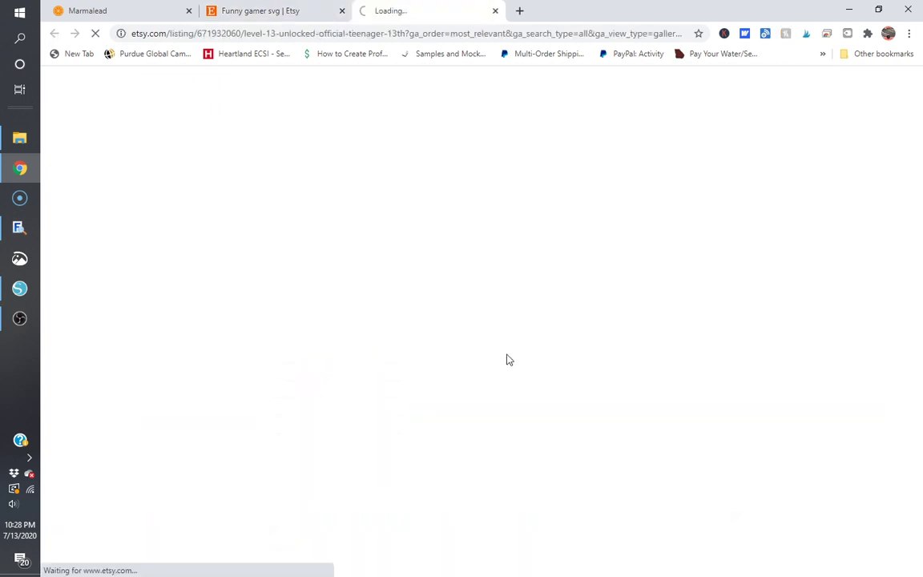
{"action": "scroll", "coordinate": [506, 358], "scroll_direction": "down", "scroll_amount": 15}
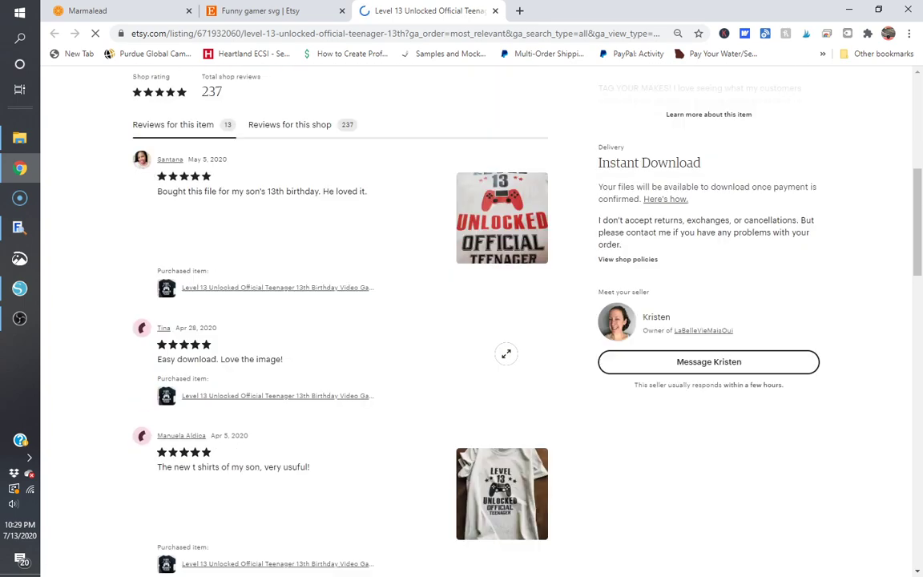
{"action": "scroll", "coordinate": [507, 356], "scroll_direction": "down", "scroll_amount": 10}
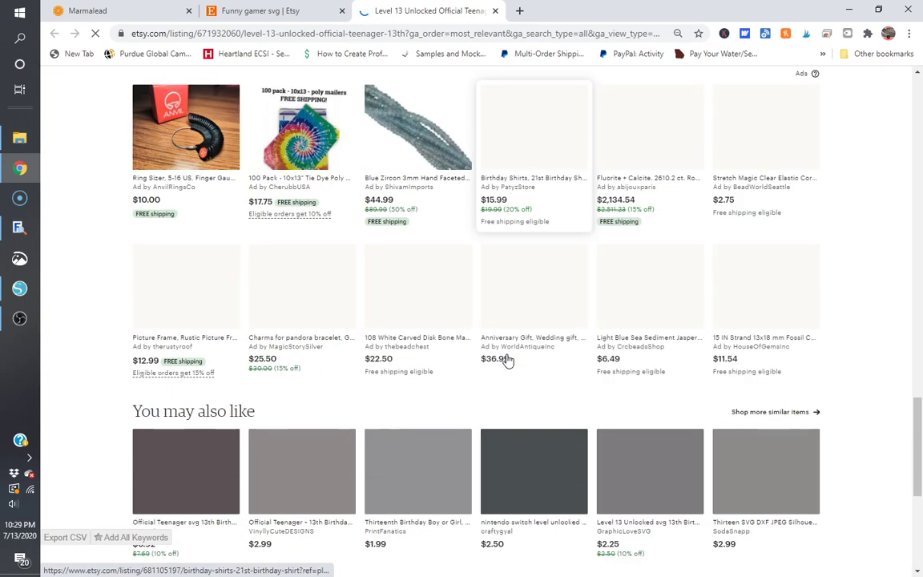
{"action": "scroll", "coordinate": [507, 358], "scroll_direction": "down", "scroll_amount": 5}
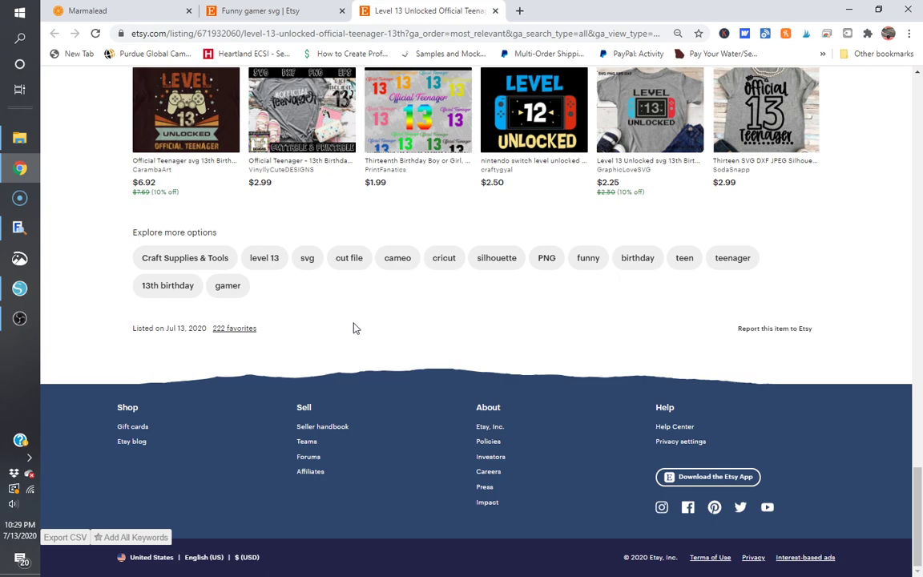
{"action": "scroll", "coordinate": [355, 328], "scroll_direction": "up", "scroll_amount": 20}
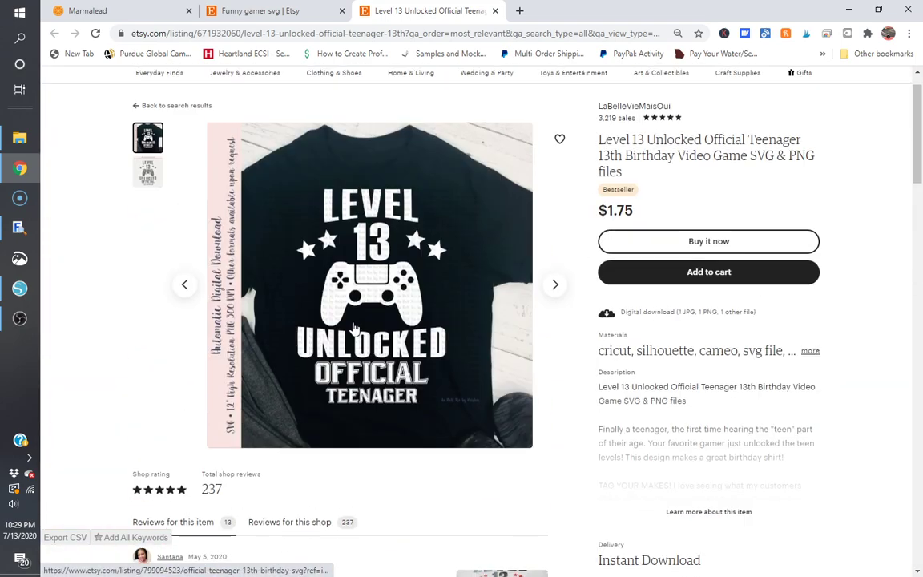
{"action": "scroll", "coordinate": [355, 328], "scroll_direction": "up", "scroll_amount": 1}
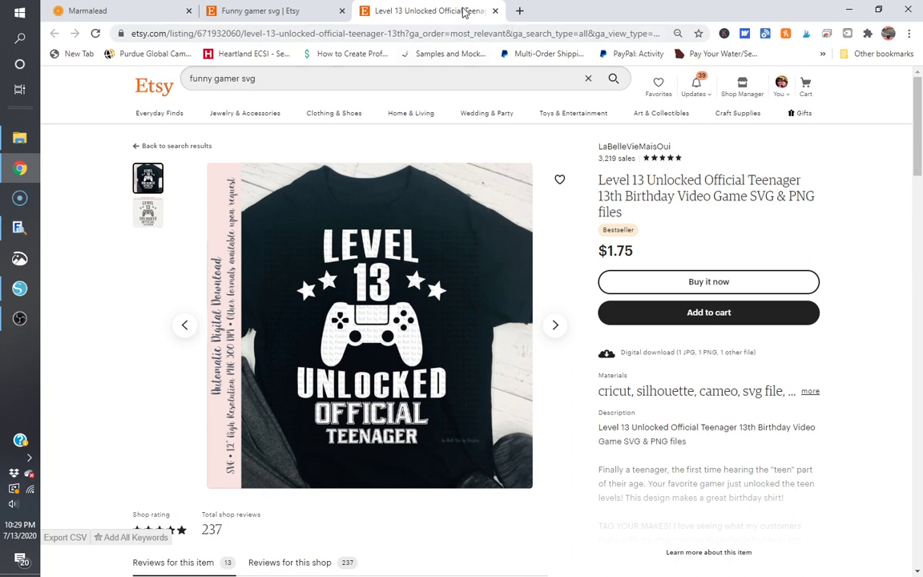
{"action": "left_click", "coordinate": [493, 10]}
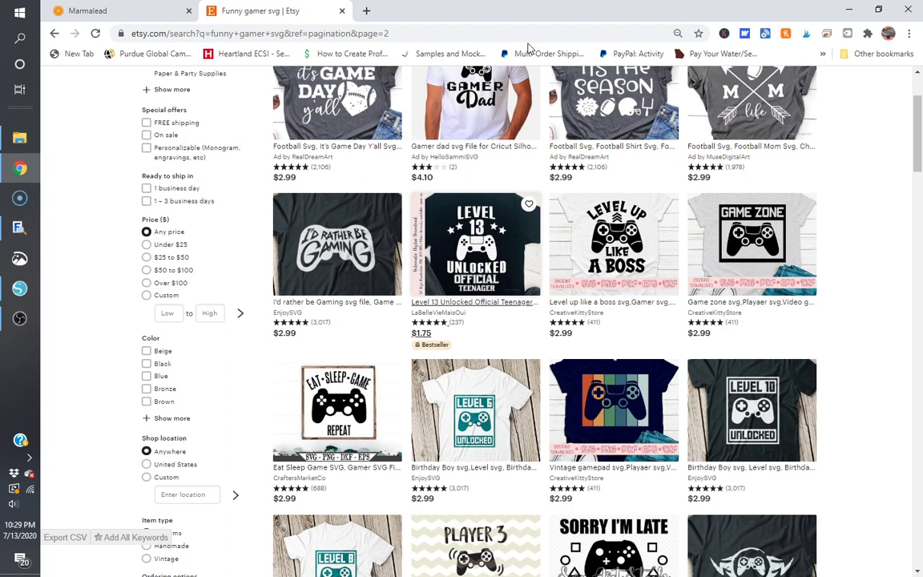
Switch back to Marmalead and run "gamer svg" as the first keyword in the Comparison tool.
{"action": "left_click", "coordinate": [102, 6]}
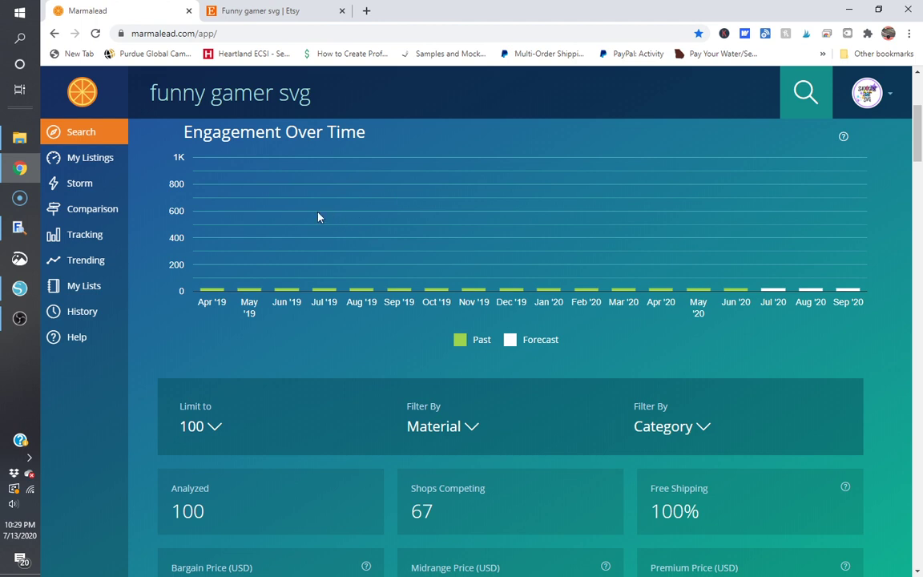
{"action": "left_click", "coordinate": [92, 209]}
{"action": "left_click", "coordinate": [231, 155]}
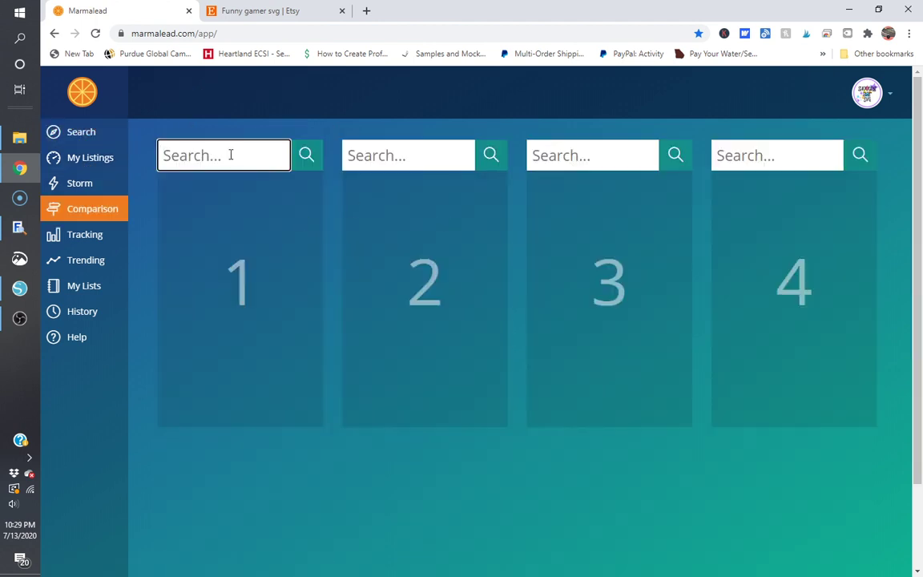
{"action": "type", "text": "gamer svg"}
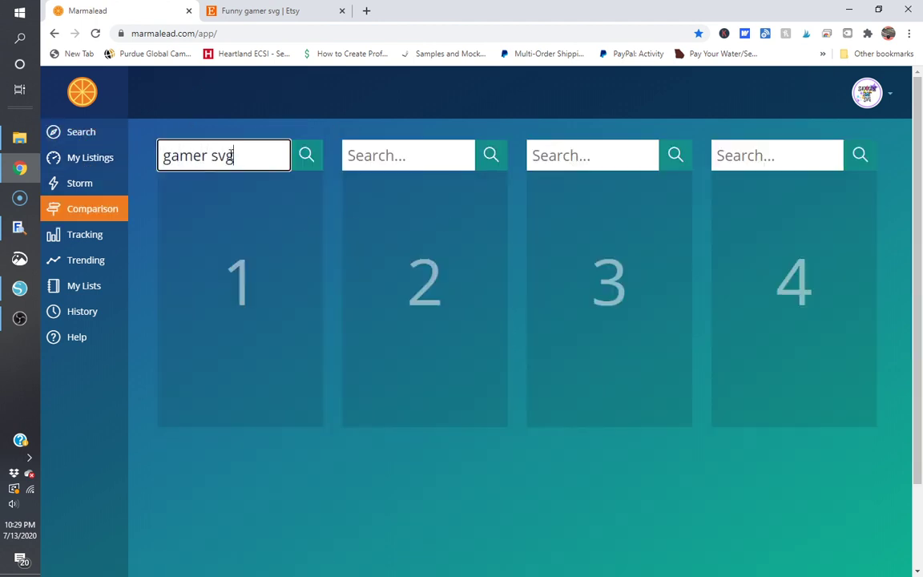
{"action": "key", "text": "Return"}
Run "video game svg" as the second keyword in the comparison.
{"action": "key", "text": "Tab"}
{"action": "key", "text": "Tab"}
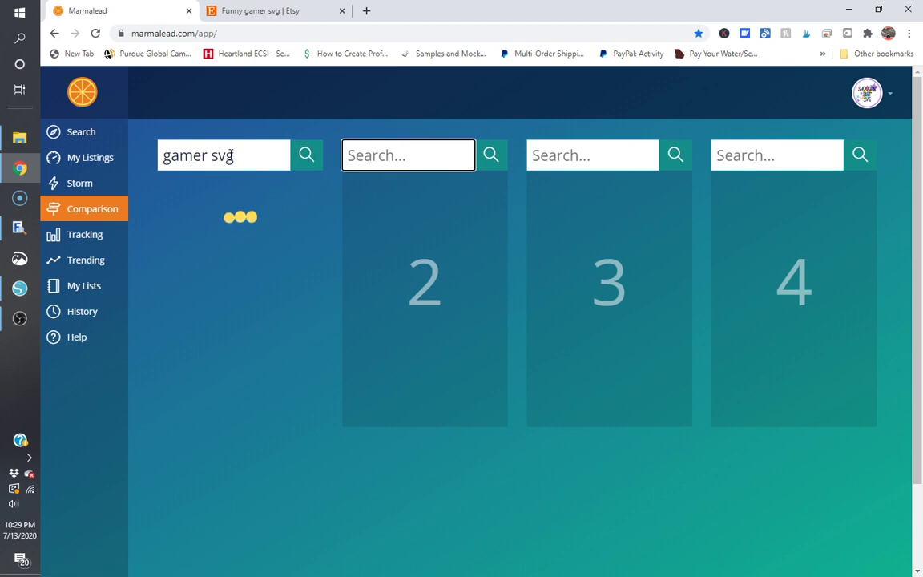
{"action": "type", "text": "video g"}
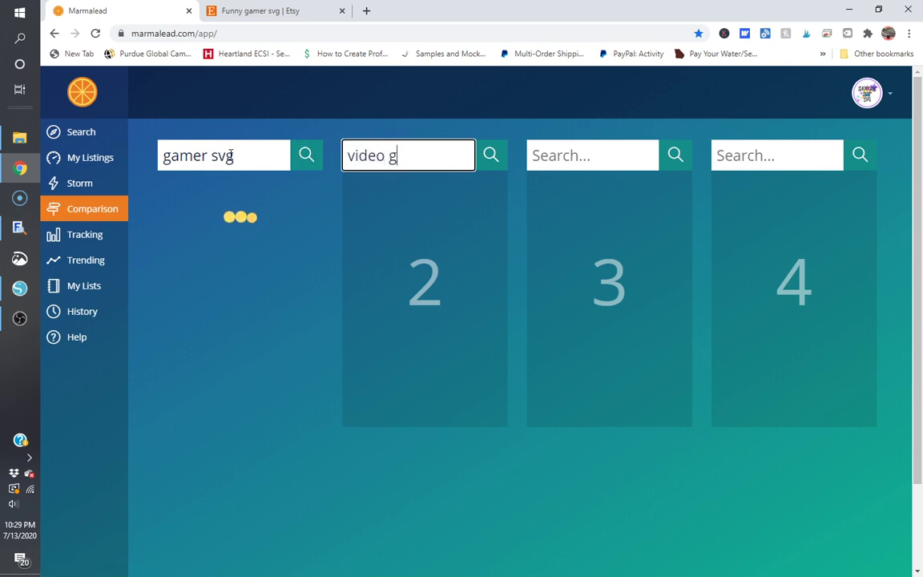
{"action": "type", "text": "ame svg"}
{"action": "key", "text": "Tab"}
{"action": "key", "text": "Return"}
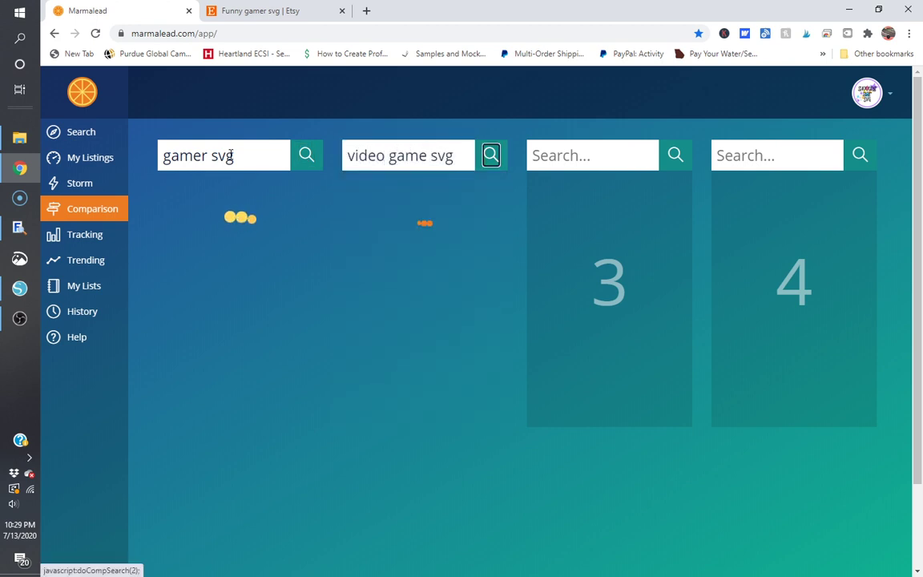
Run "funny gamer svg" as the third keyword in the comparison.
{"action": "key", "text": "Tab"}
{"action": "type", "text": "funn"}
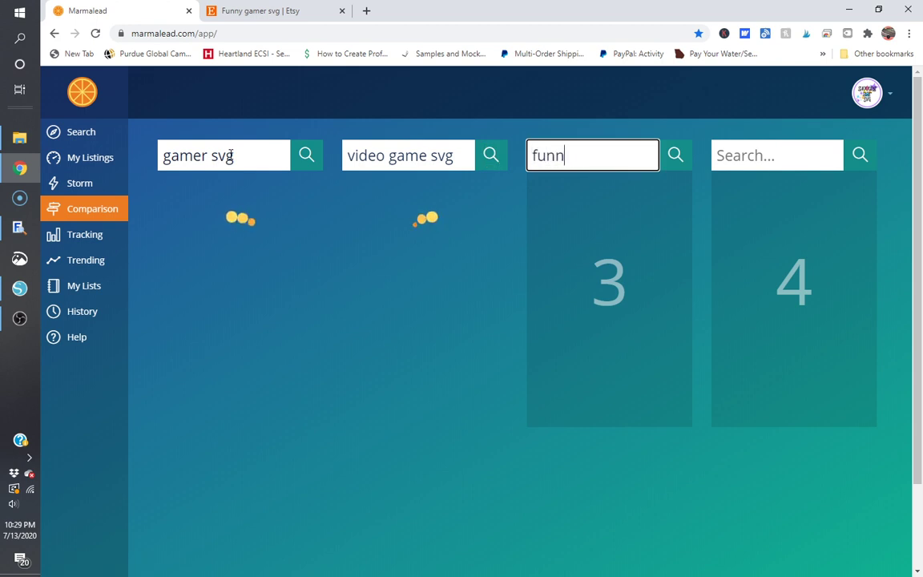
{"action": "type", "text": "y gamer avg"}
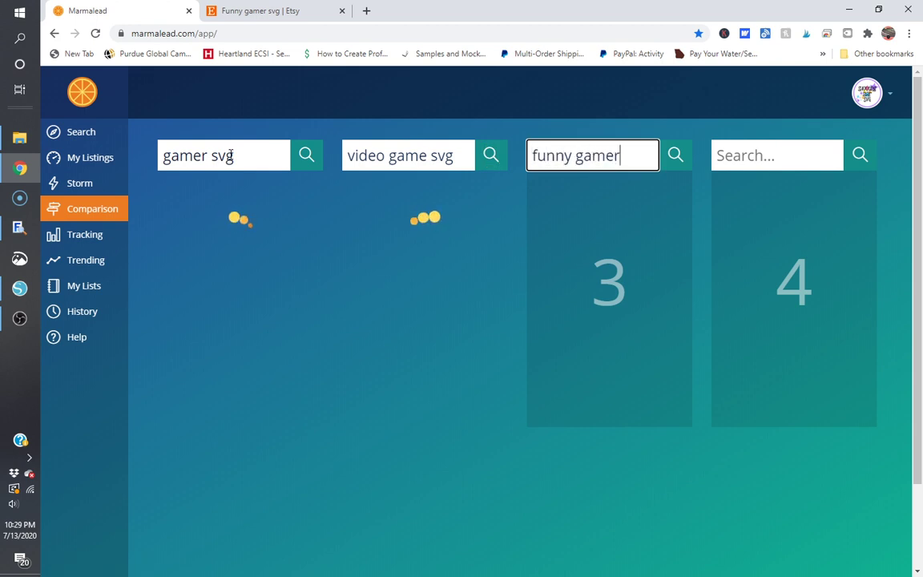
{"action": "key", "text": "BackSpace"}
{"action": "key", "text": "BackSpace"}
{"action": "key", "text": "BackSpace"}
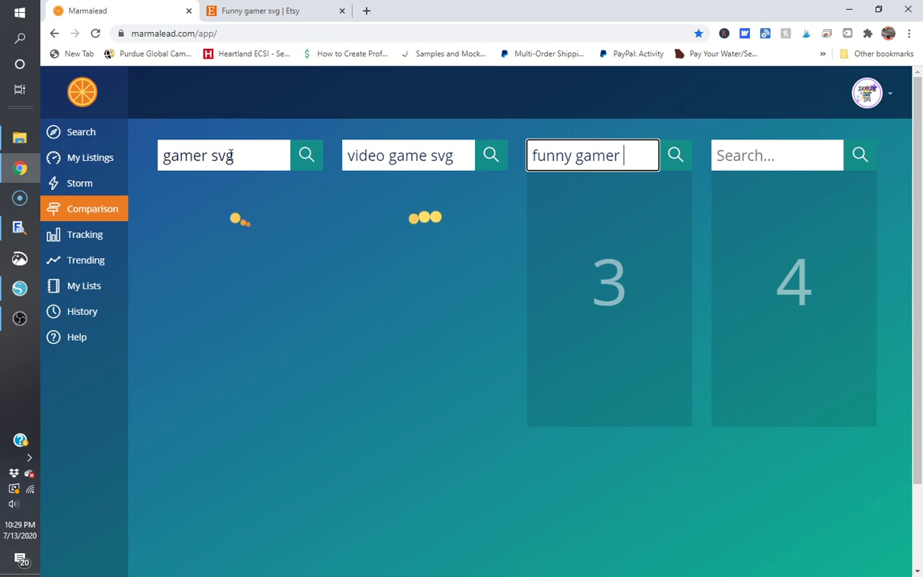
{"action": "type", "text": "svg"}
{"action": "key", "text": "Tab"}
{"action": "key", "text": "Return"}
Run "gaming svg" as the fourth keyword in the comparison.
{"action": "key", "text": "Tab"}
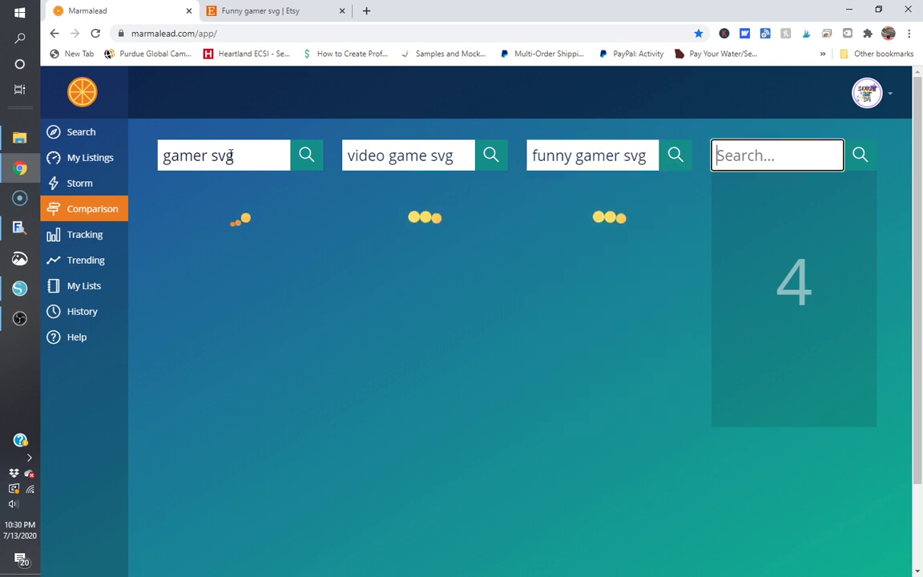
{"action": "type", "text": "gaming svg"}
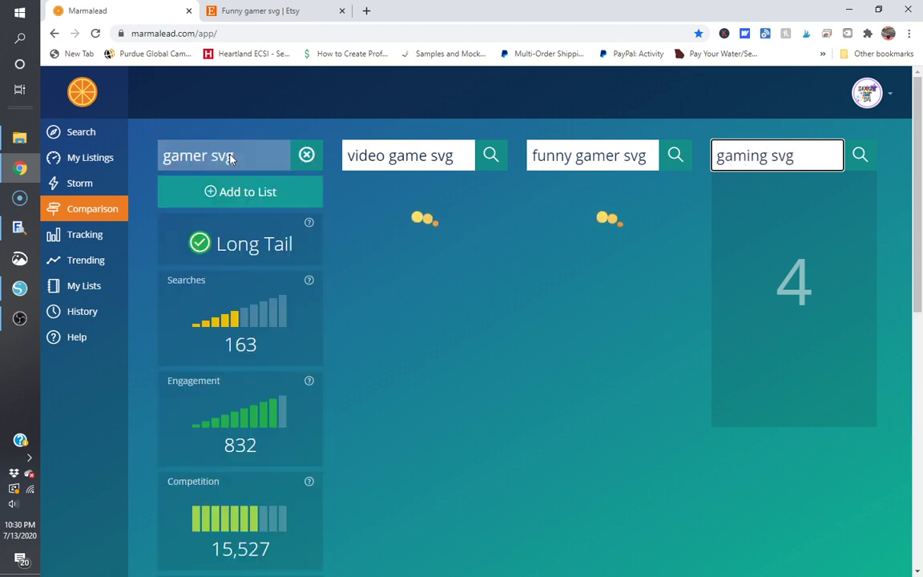
{"action": "key", "text": "Return"}
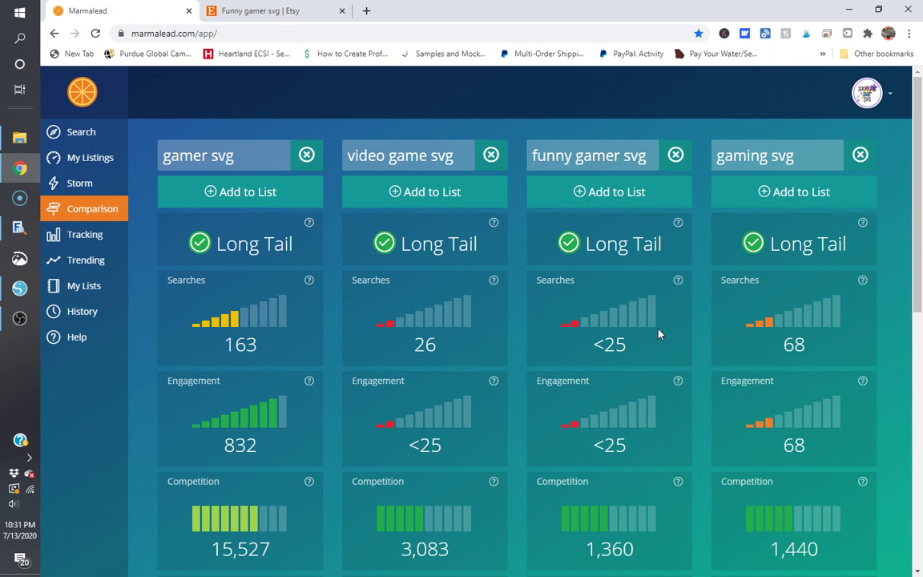
Create a new keyword list named "Gamer SVGS" from the "video game svg" column and add that keyword to it.
{"action": "left_click", "coordinate": [439, 193]}
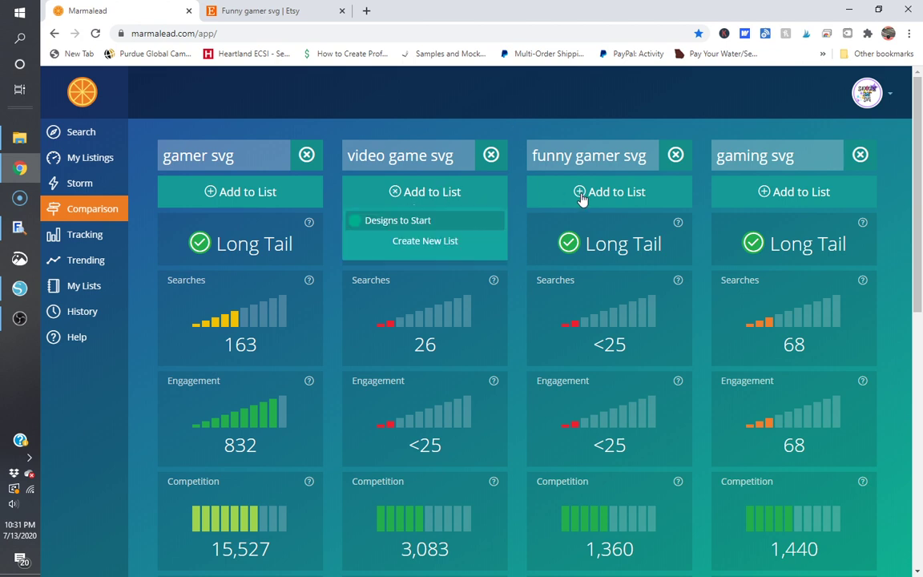
{"action": "left_click", "coordinate": [443, 242]}
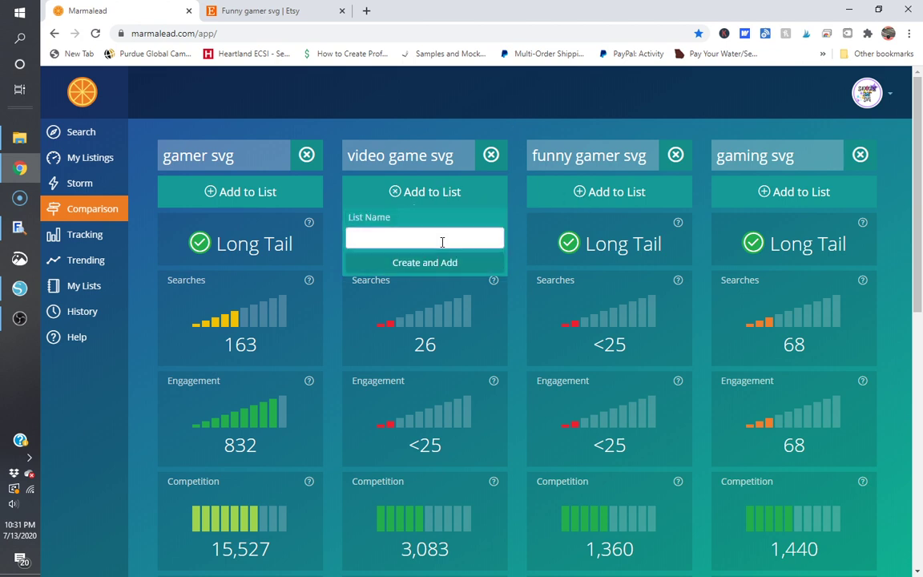
{"action": "type", "text": "Gmer SVGS"}
{"action": "left_click", "coordinate": [360, 239]}
{"action": "type", "text": "a"}
{"action": "left_click", "coordinate": [404, 262]}
Add "funny gamer svg" and "gaming svg" to the "Gamer SVGS" list, and view the overview of saved keyword lists.
{"action": "left_click", "coordinate": [569, 192]}
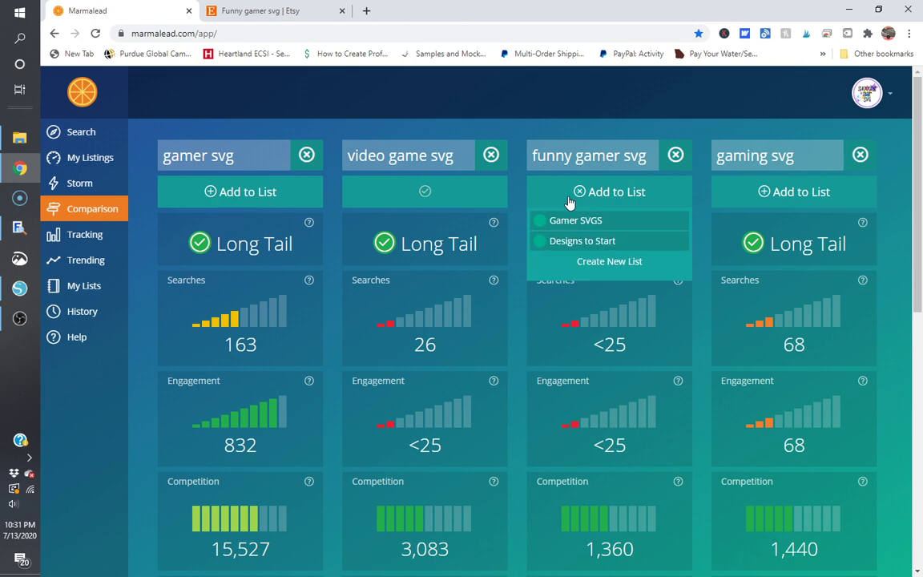
{"action": "left_click", "coordinate": [549, 218]}
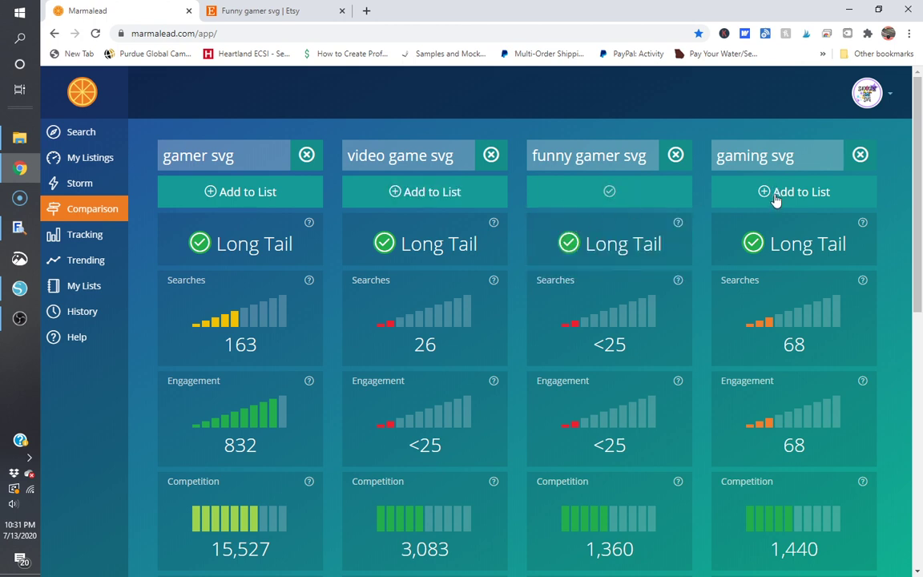
{"action": "left_click", "coordinate": [775, 196]}
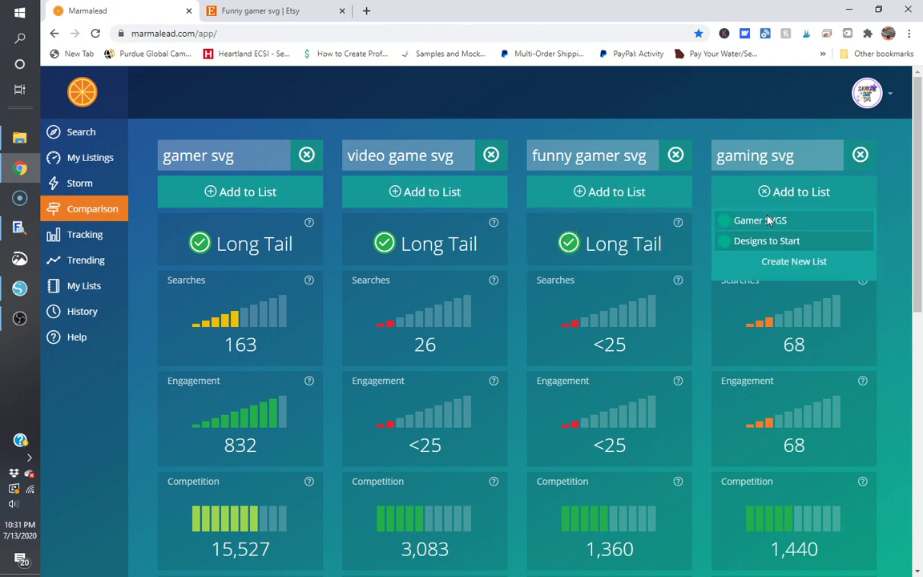
{"action": "left_click", "coordinate": [770, 220]}
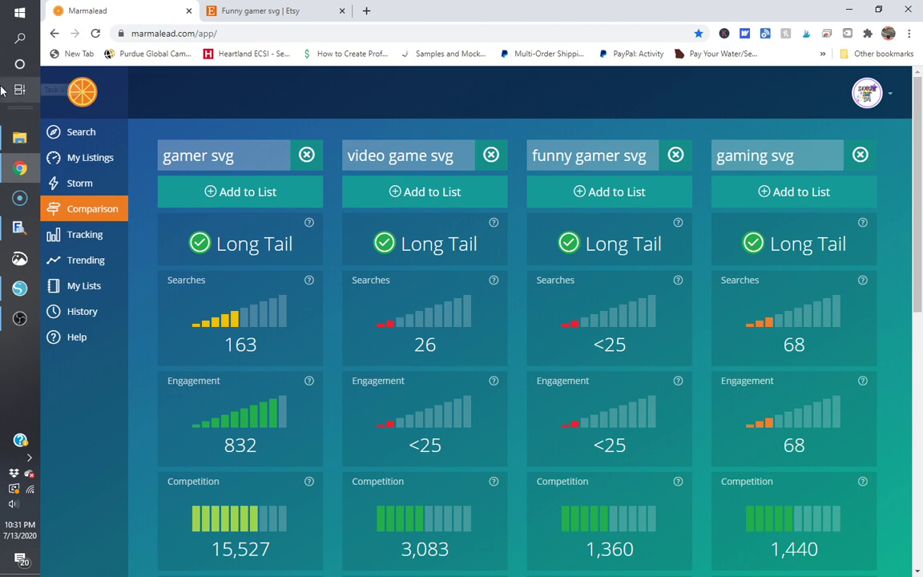
{"action": "left_click", "coordinate": [88, 285]}
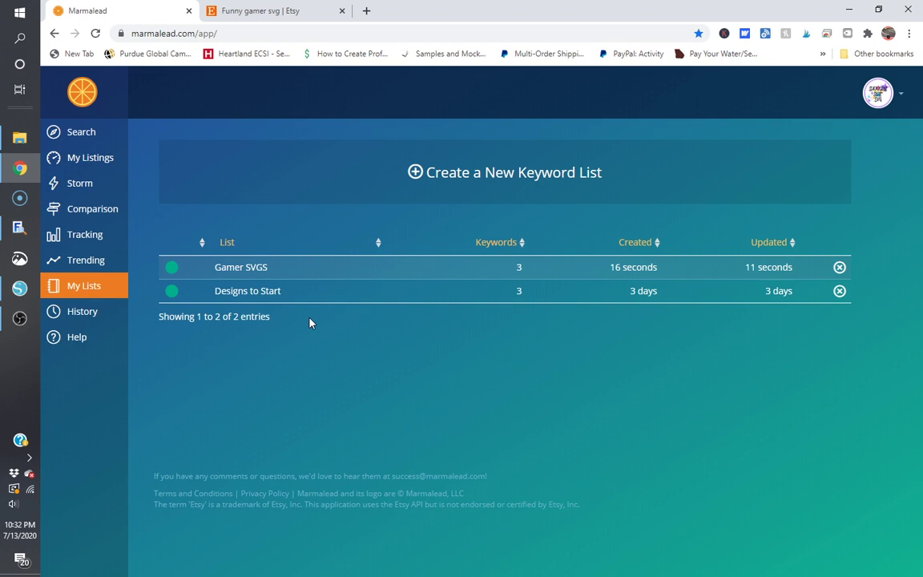
Revisit the keyword comparison briefly, and start a new Storm with the keyword "gamer svg".
{"action": "left_click", "coordinate": [95, 210]}
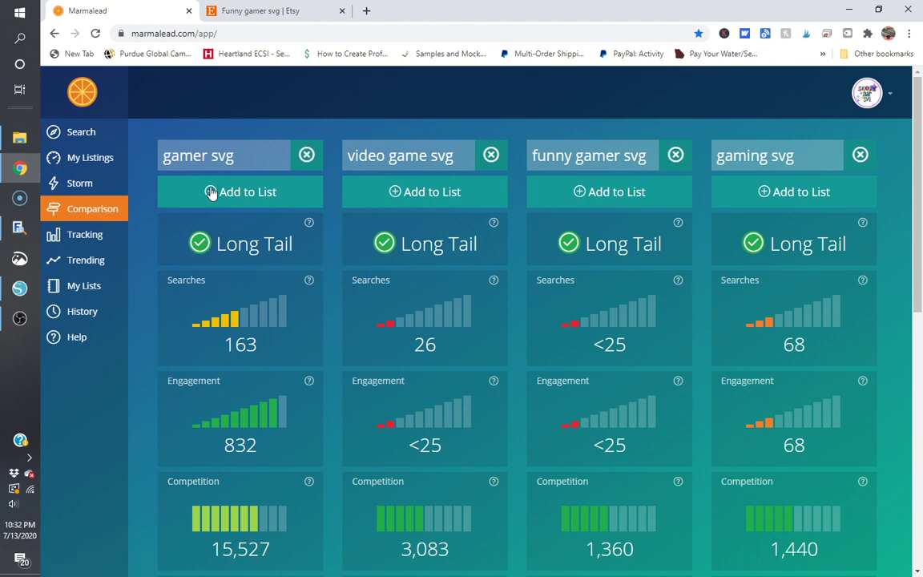
{"action": "left_click", "coordinate": [112, 189]}
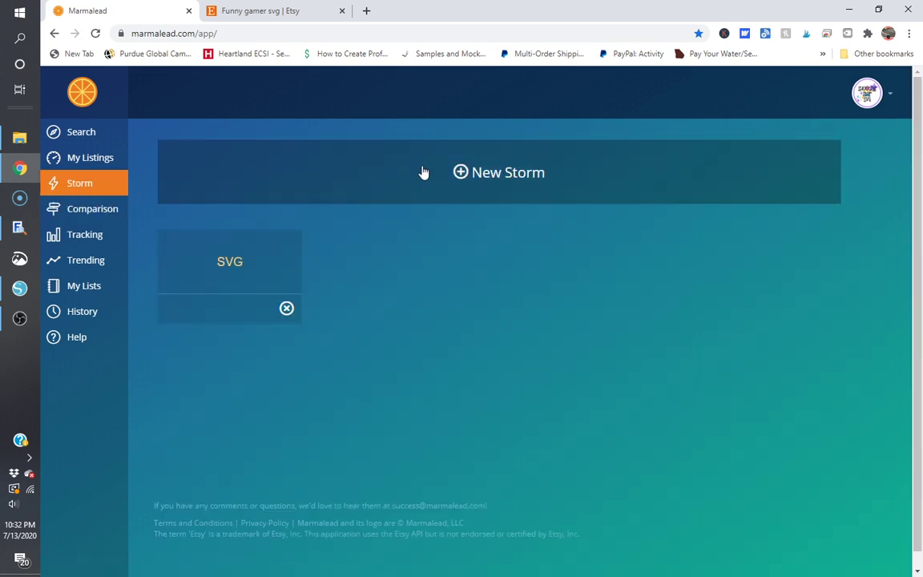
{"action": "left_click", "coordinate": [423, 173]}
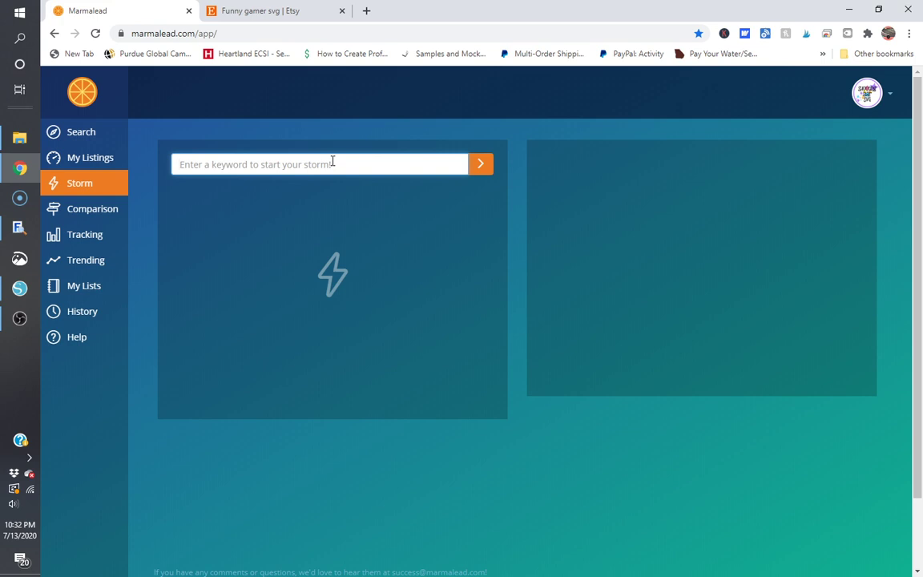
{"action": "type", "text": "gamer svg"}
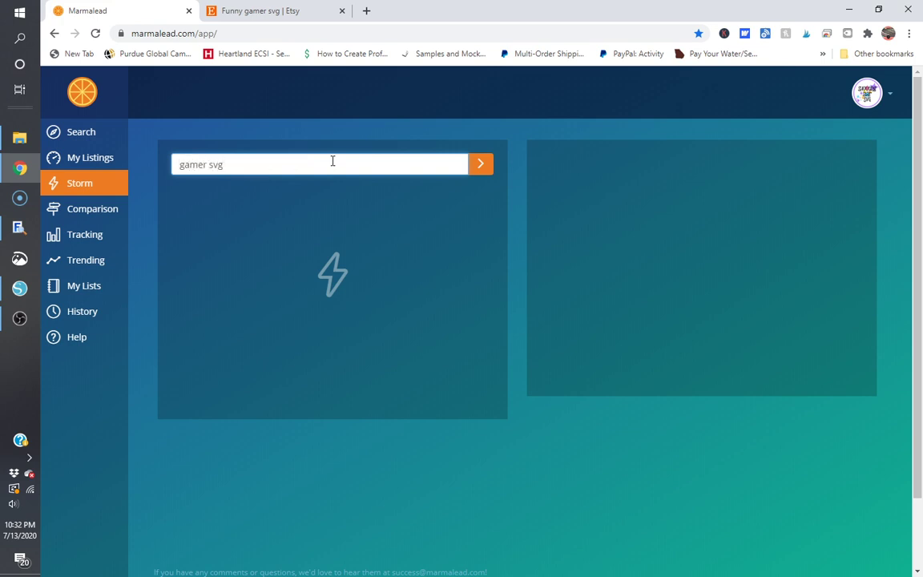
{"action": "key", "text": "Return"}
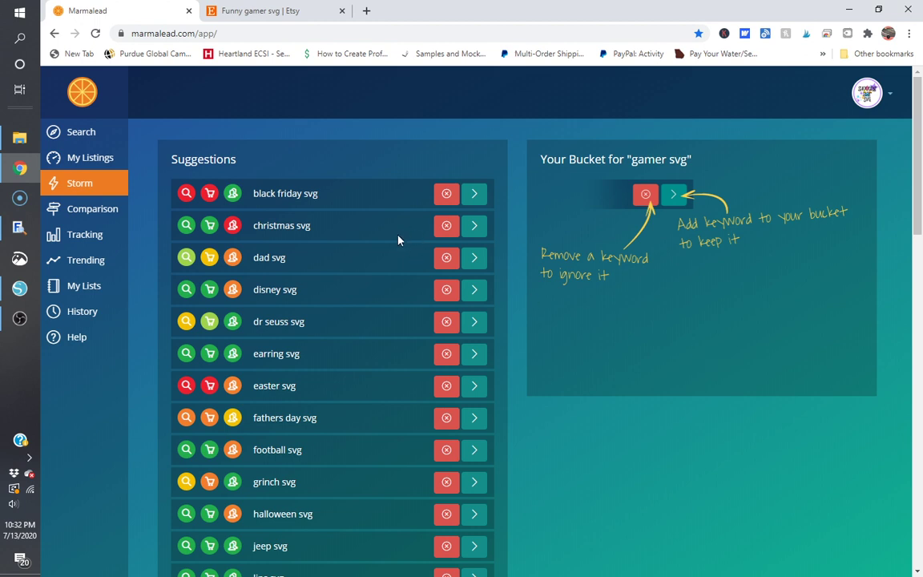
Look through all Storm keyword suggestions for "gamer svg" and their color-coded ratings, and return to the "funny gamer svg" Search report.
{"action": "scroll", "coordinate": [399, 239], "scroll_direction": "down", "scroll_amount": 3}
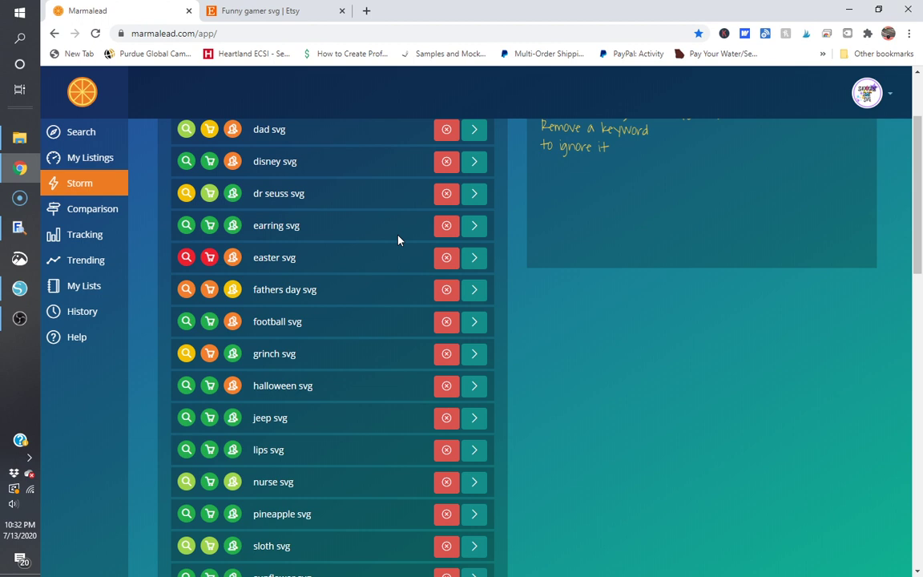
{"action": "scroll", "coordinate": [399, 239], "scroll_direction": "down", "scroll_amount": 2}
{"action": "scroll", "coordinate": [398, 239], "scroll_direction": "down", "scroll_amount": 1}
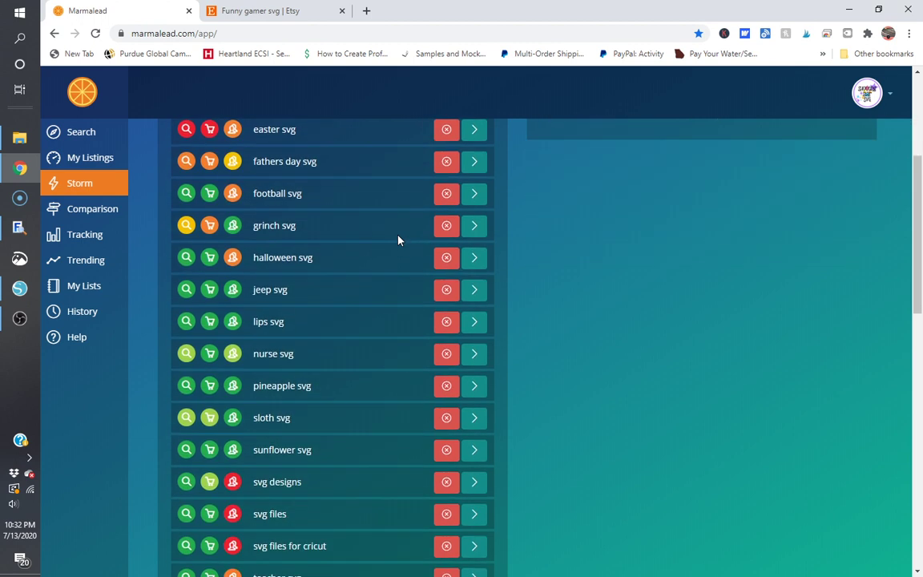
{"action": "scroll", "coordinate": [398, 240], "scroll_direction": "down", "scroll_amount": 2}
{"action": "scroll", "coordinate": [398, 239], "scroll_direction": "down", "scroll_amount": 1}
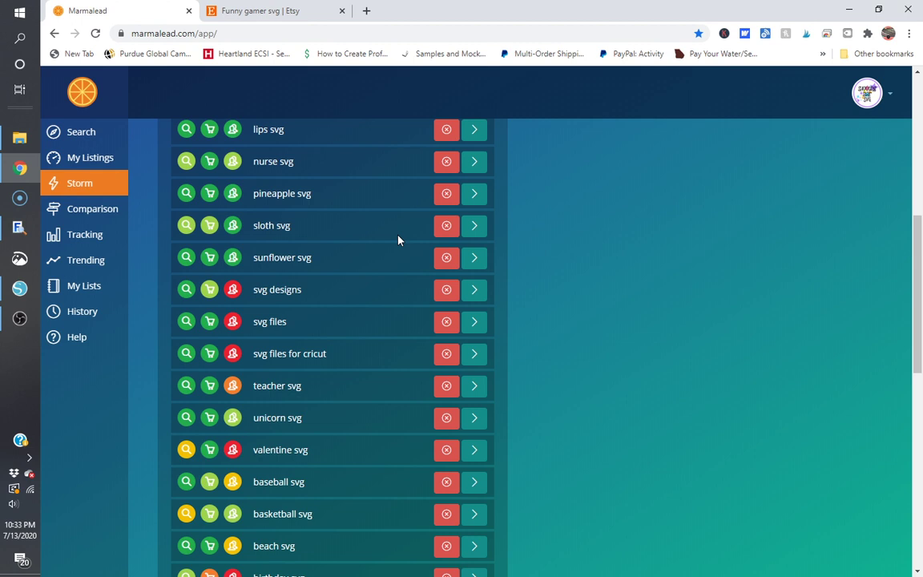
{"action": "scroll", "coordinate": [398, 239], "scroll_direction": "down", "scroll_amount": 3}
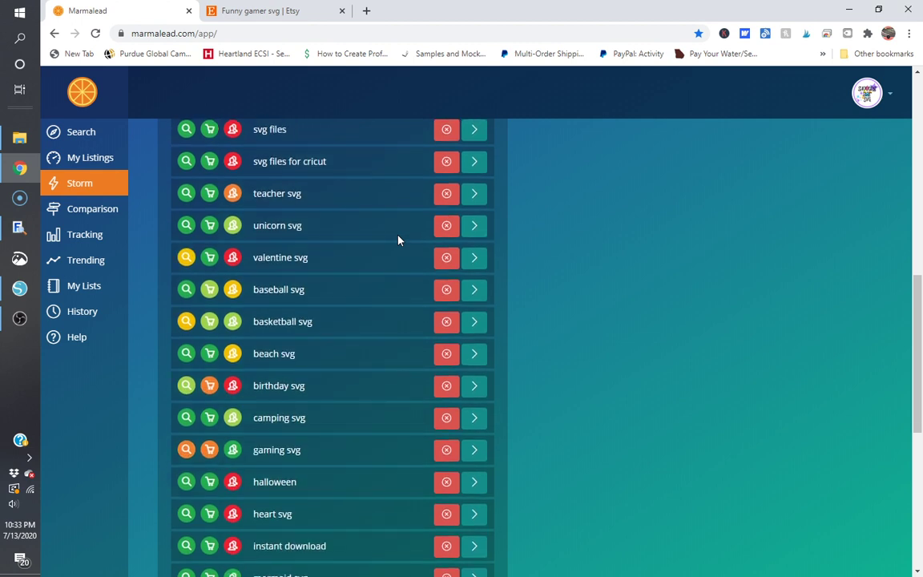
{"action": "scroll", "coordinate": [399, 239], "scroll_direction": "down", "scroll_amount": 3}
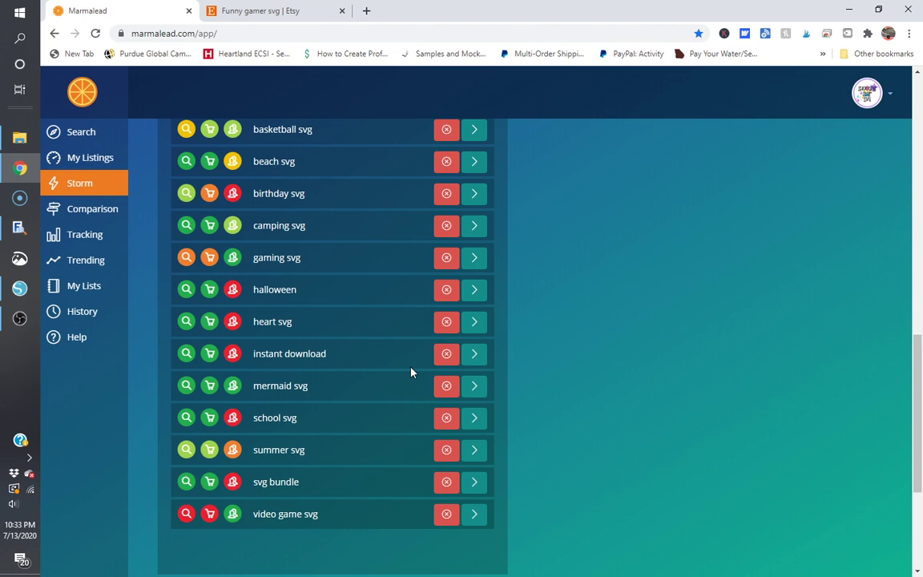
{"action": "scroll", "coordinate": [411, 372], "scroll_direction": "up", "scroll_amount": 10}
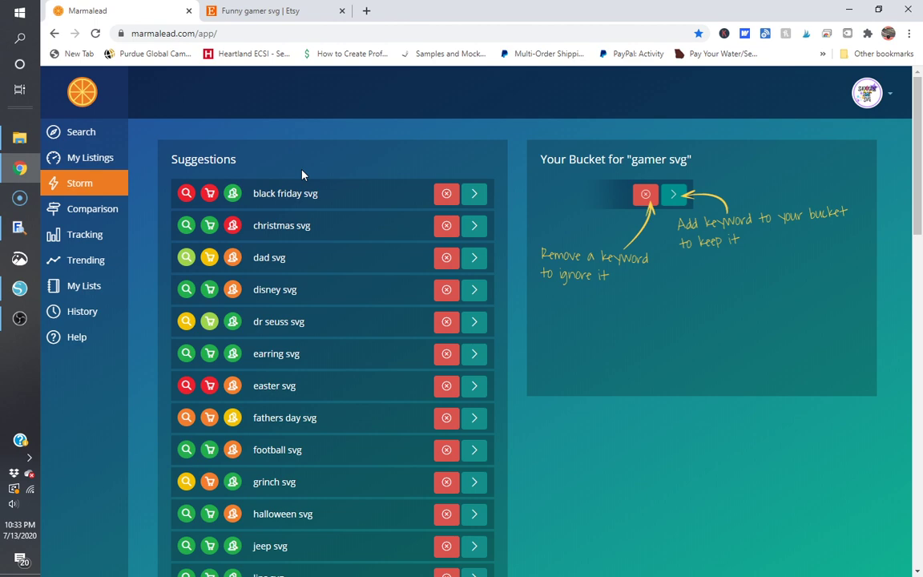
{"action": "left_click", "coordinate": [83, 210]}
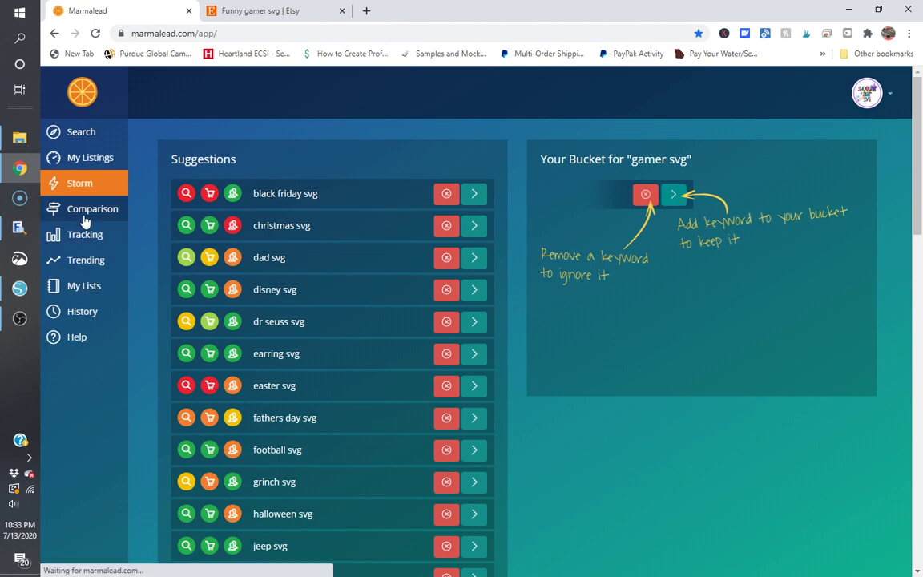
{"action": "left_click", "coordinate": [83, 137]}
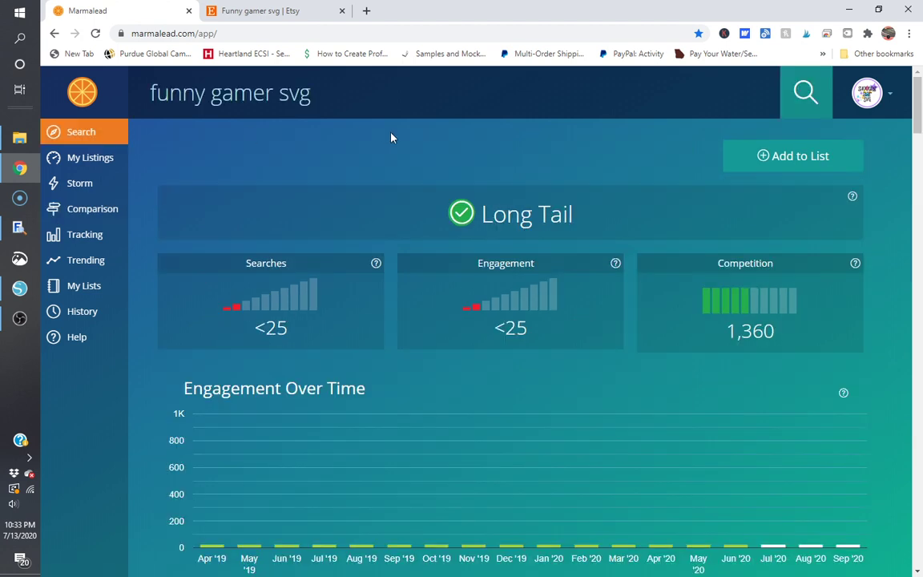